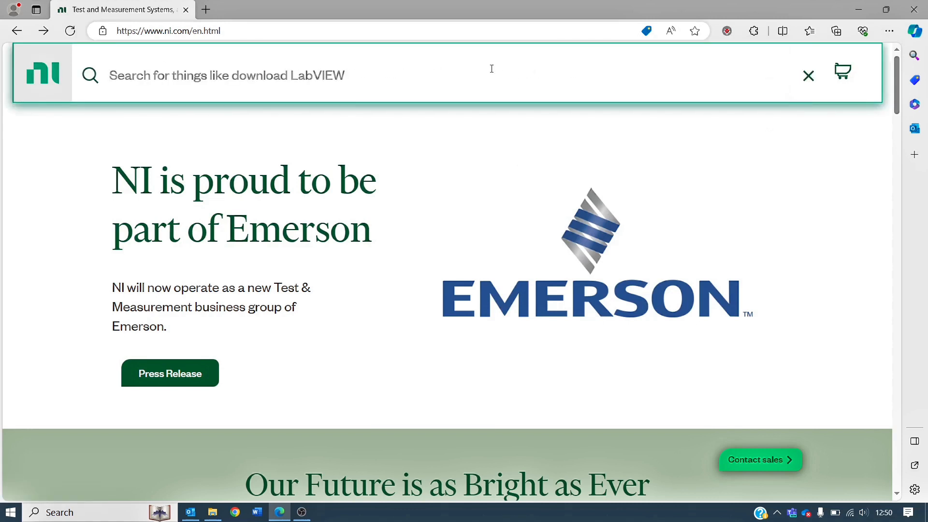
Search the NI website for "NI-DAQmx driver" and open the NI-DAQmx Download result.
type("NI-DAQmx driver")
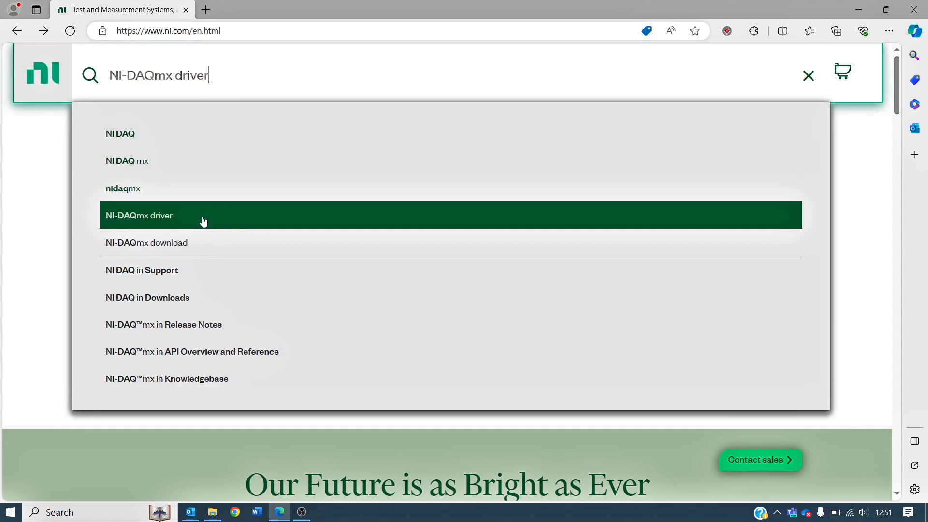
left_click(220, 222)
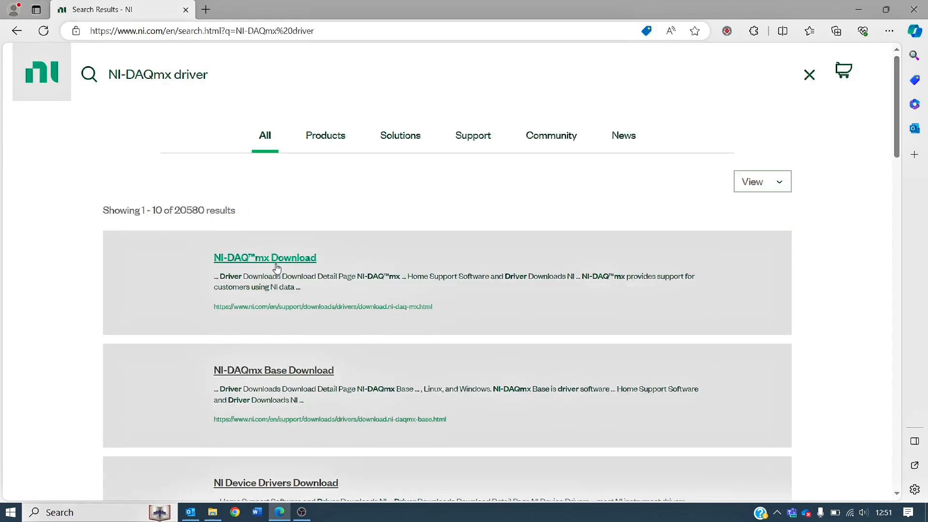
left_click(269, 259)
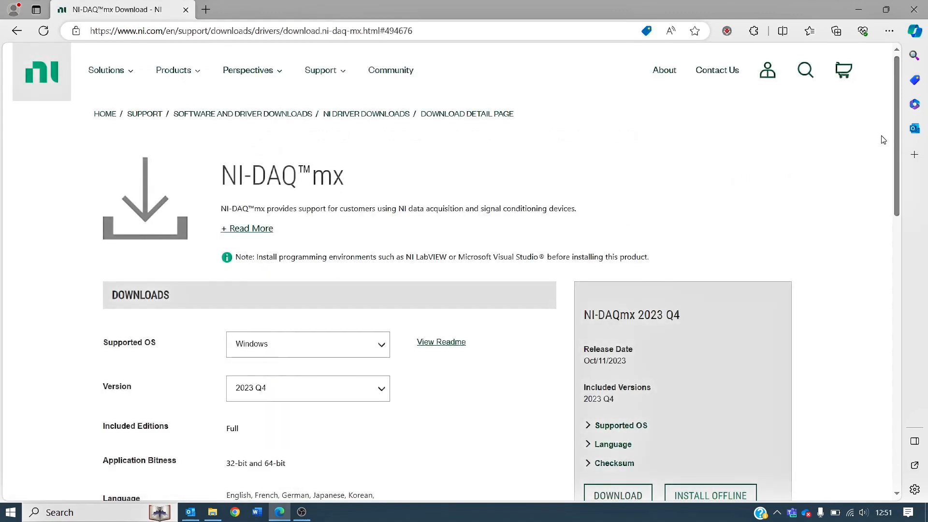
Download the NI-DAQmx 2023 Q4 installer for Windows and show the downloaded file in its folder.
left_click_drag(895, 134, 898, 205)
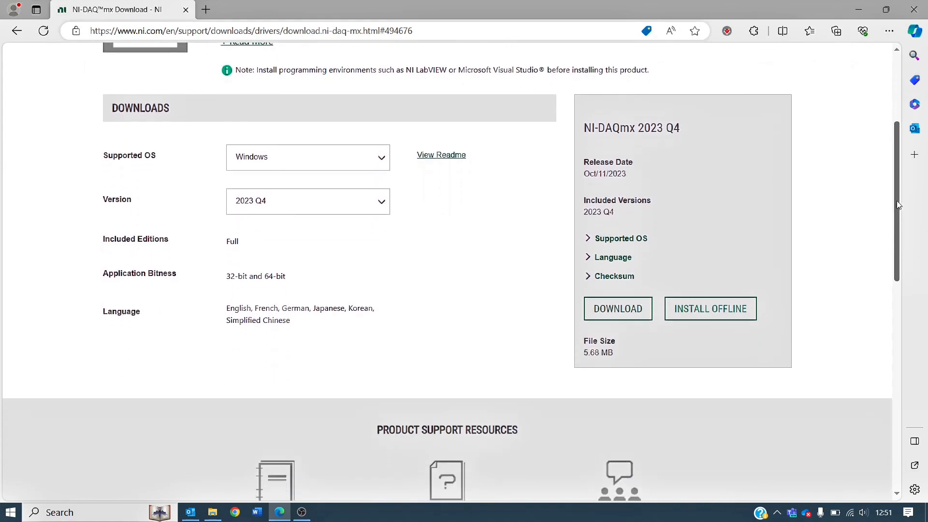
left_click(615, 313)
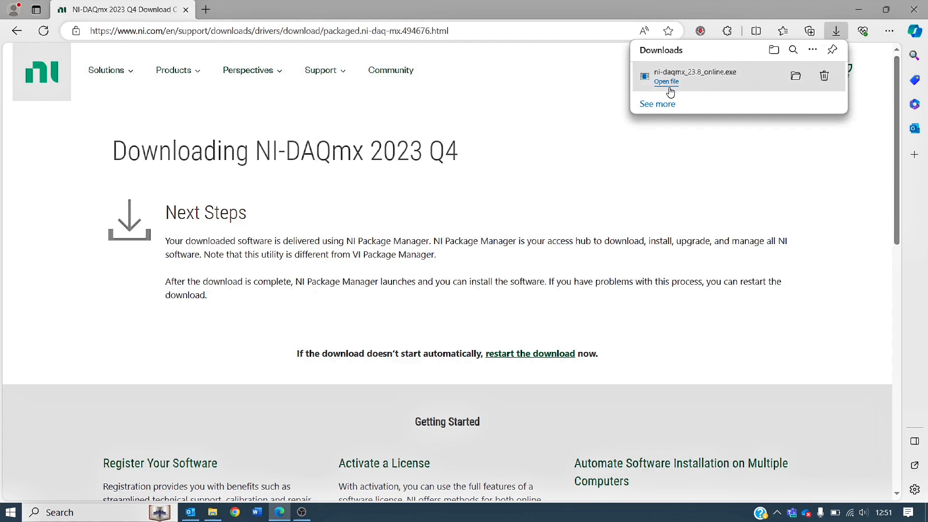
left_click(796, 76)
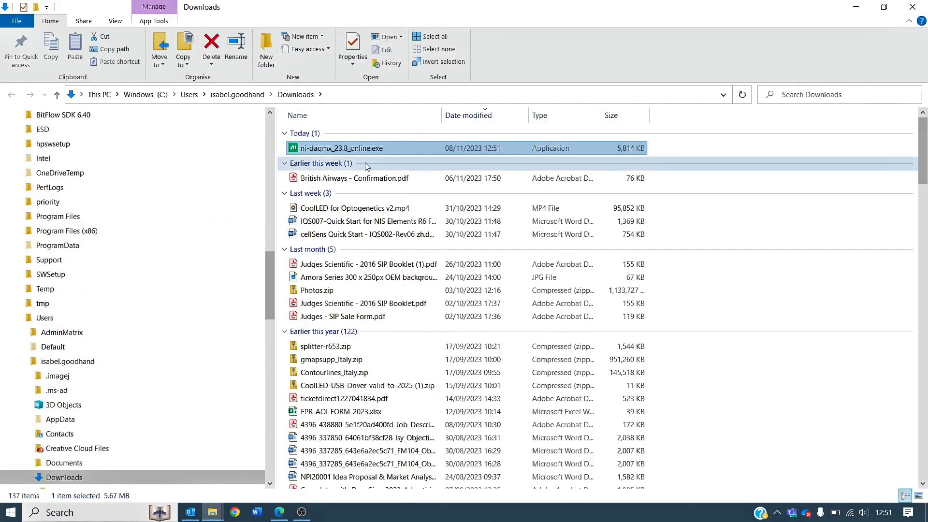
Copy ni-daqmx_23.8_online.exe from the Downloads folder to the desktop.
right_click(387, 149)
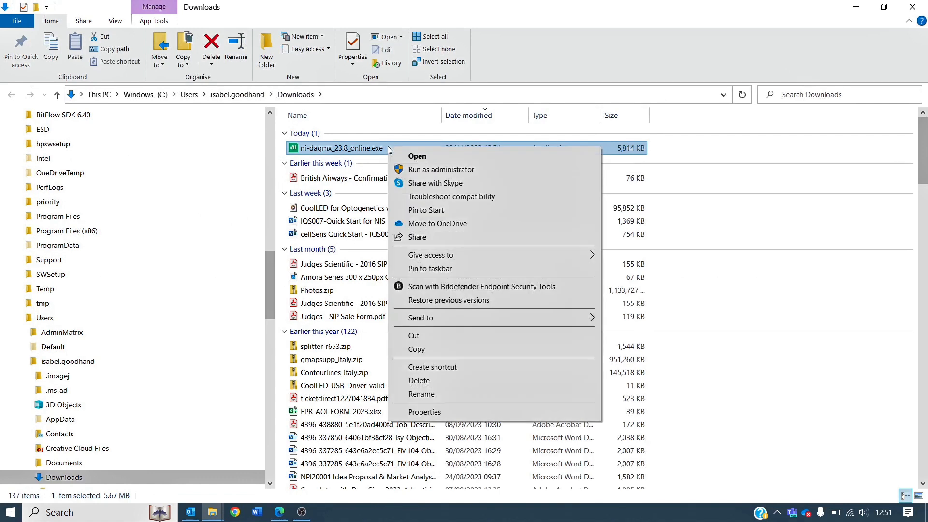
left_click(451, 351)
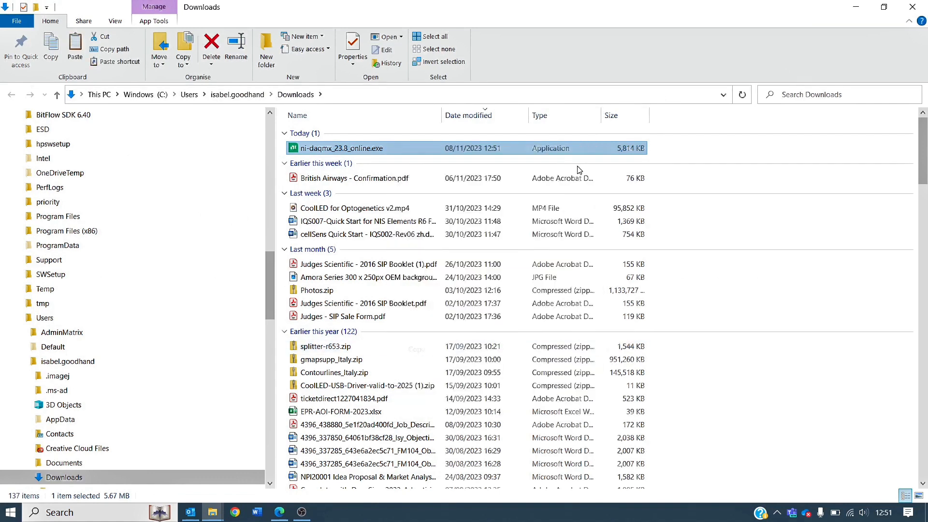
left_click(856, 11)
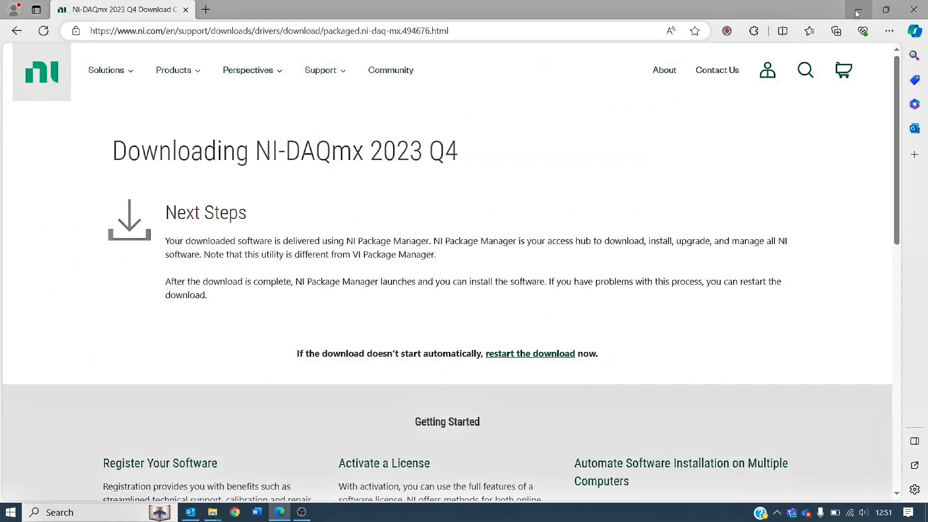
left_click(858, 13)
right_click(226, 123)
left_click(283, 162)
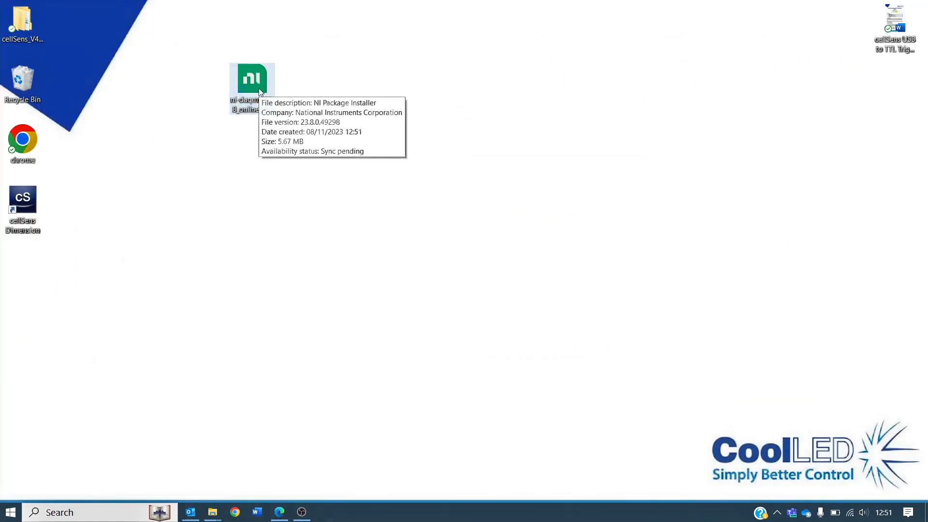
Run the NI-DAQmx installer from the desktop, accept the license agreements and confirm the NI Package Manager upgrade.
double_click(260, 91)
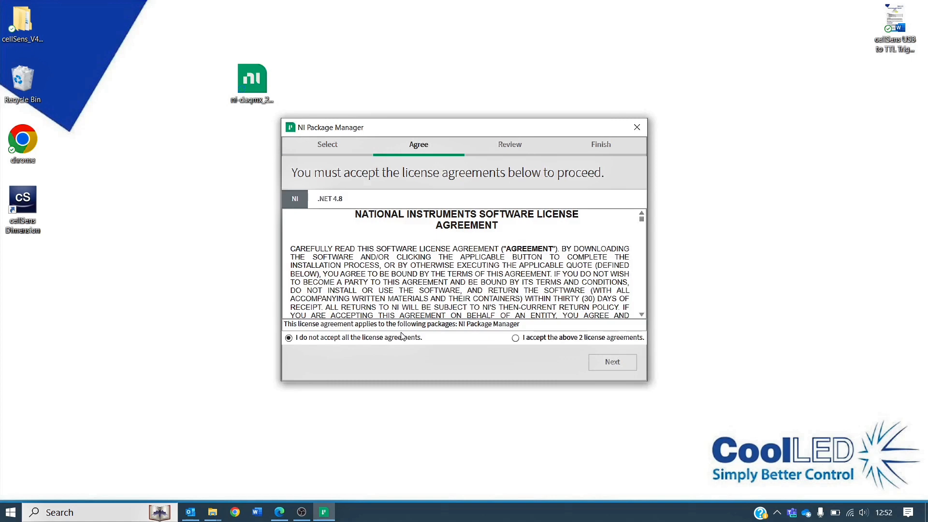
left_click(515, 339)
left_click(624, 363)
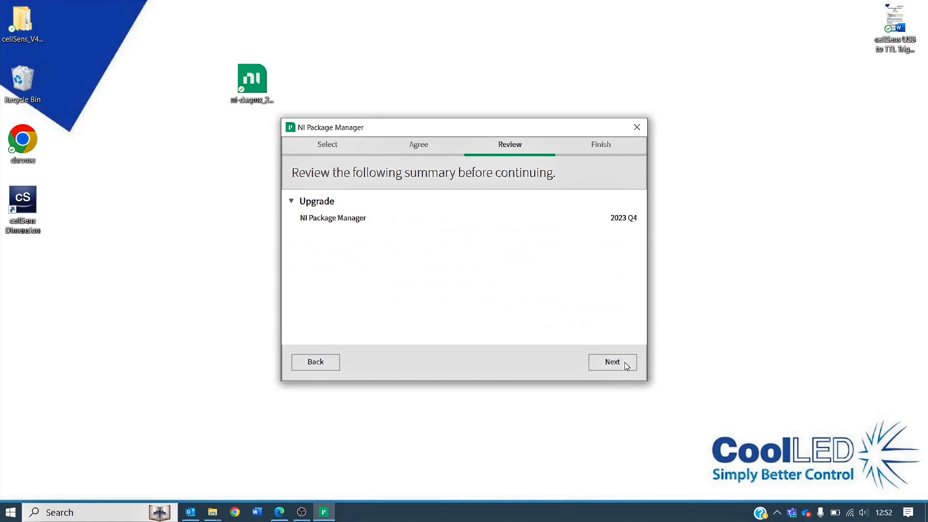
left_click(624, 364)
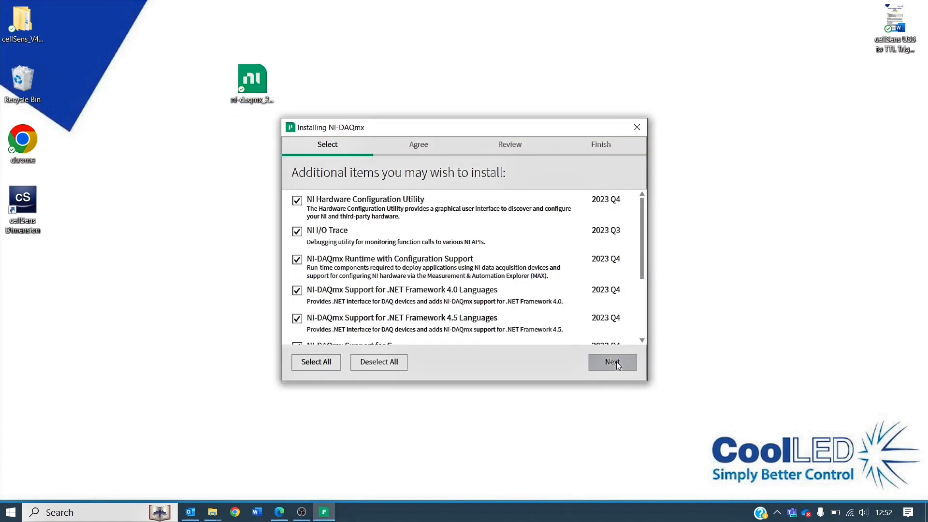
Install NI-DAQmx with all preselected additional items, accepting its license agreements and confirming the review summary.
left_click(612, 362)
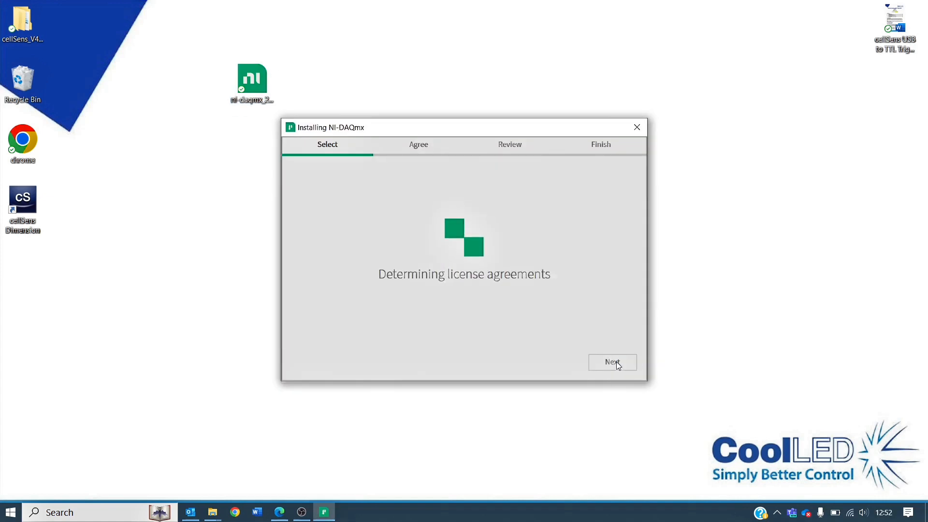
left_click(516, 339)
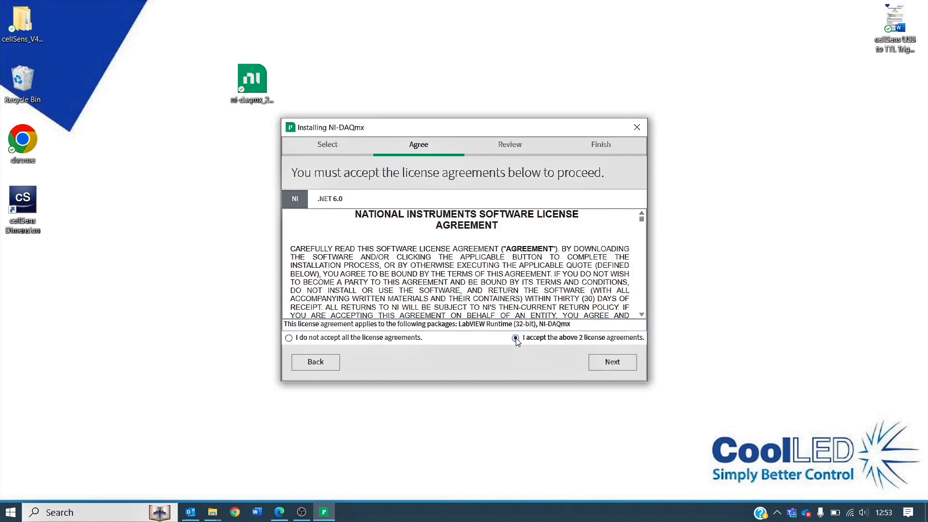
left_click(612, 368)
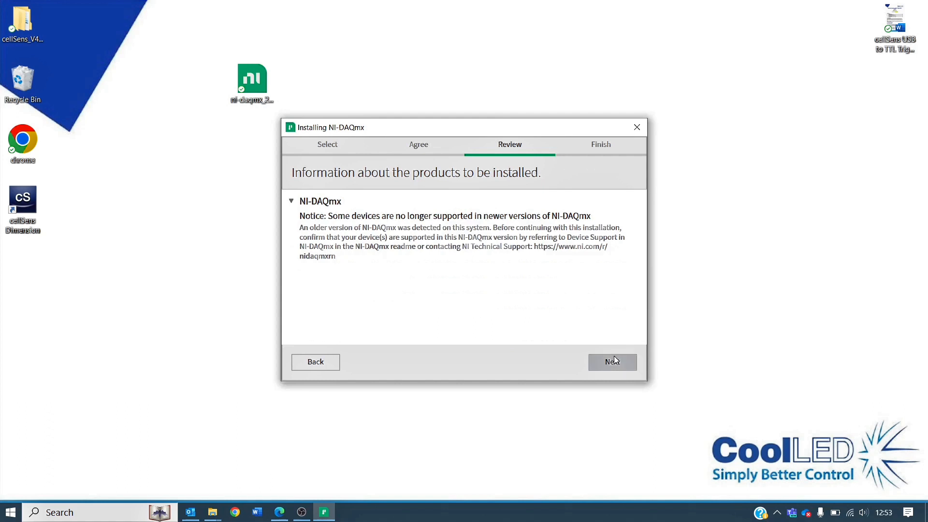
left_click(613, 359)
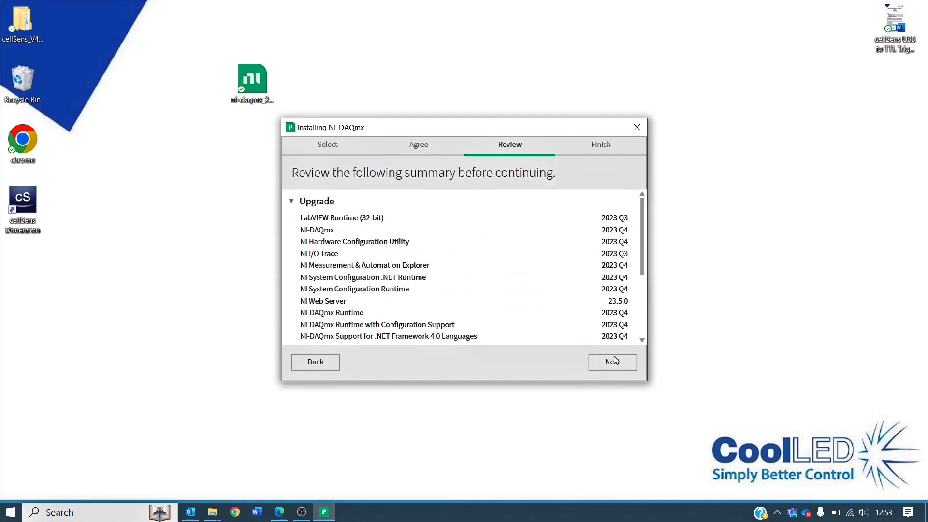
left_click(611, 363)
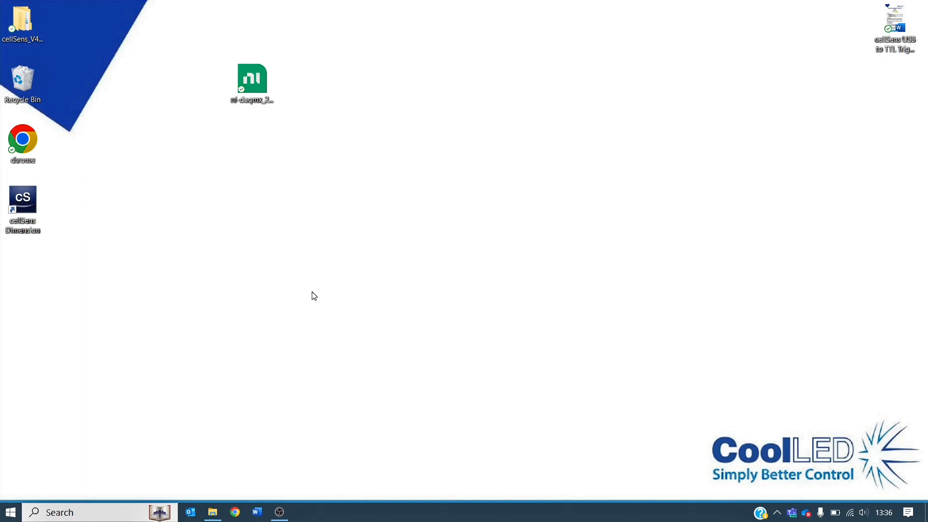
Check in Device Manager which hardware is listed under NI Data Acquisition Devices, and close it.
left_click(71, 511)
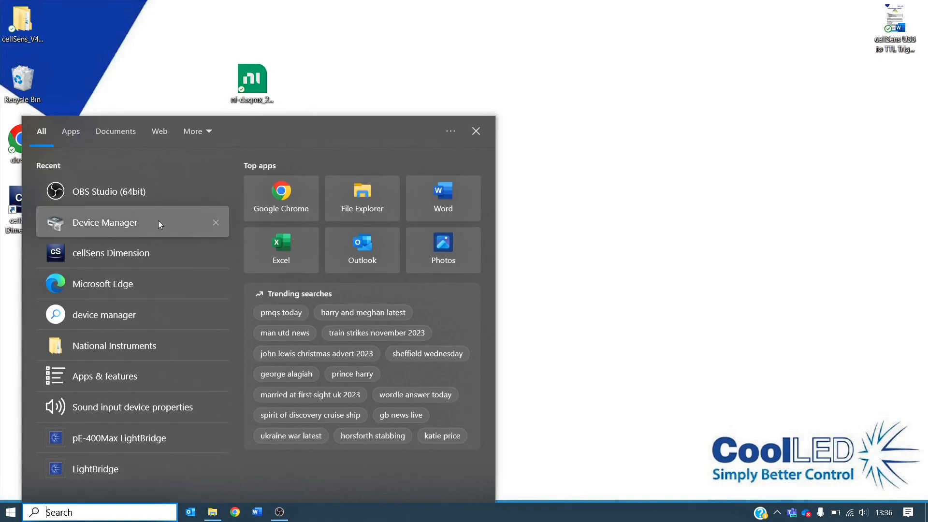
left_click(159, 220)
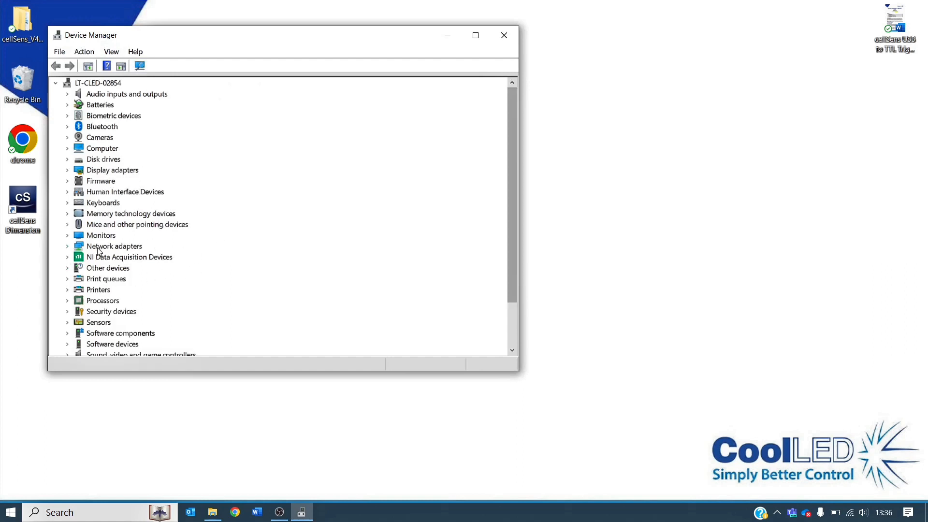
left_click(69, 259)
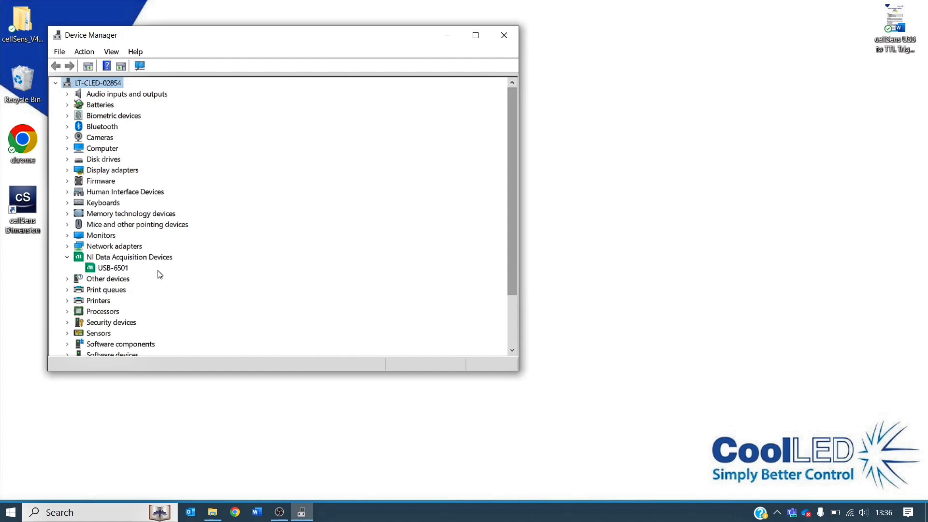
left_click(505, 41)
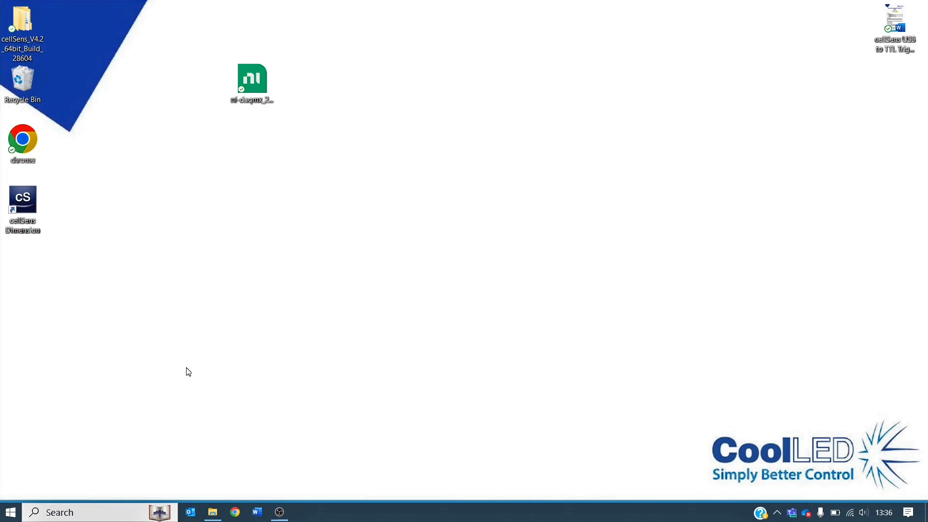
Launch the imaging software setup from the cellSens V4.2_64bit_Build 28604 folder and bring its window into clear view on the desktop.
double_click(23, 21)
left_click(358, 135)
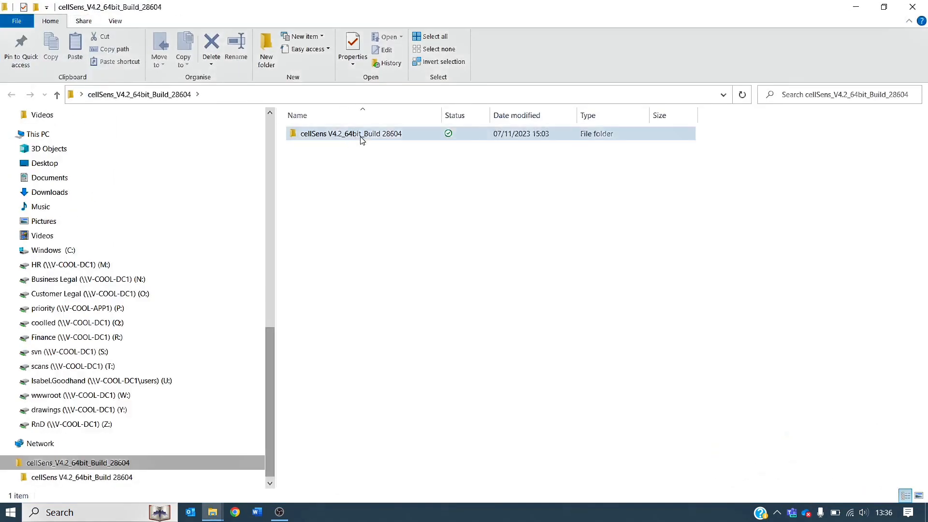
double_click(360, 134)
double_click(350, 205)
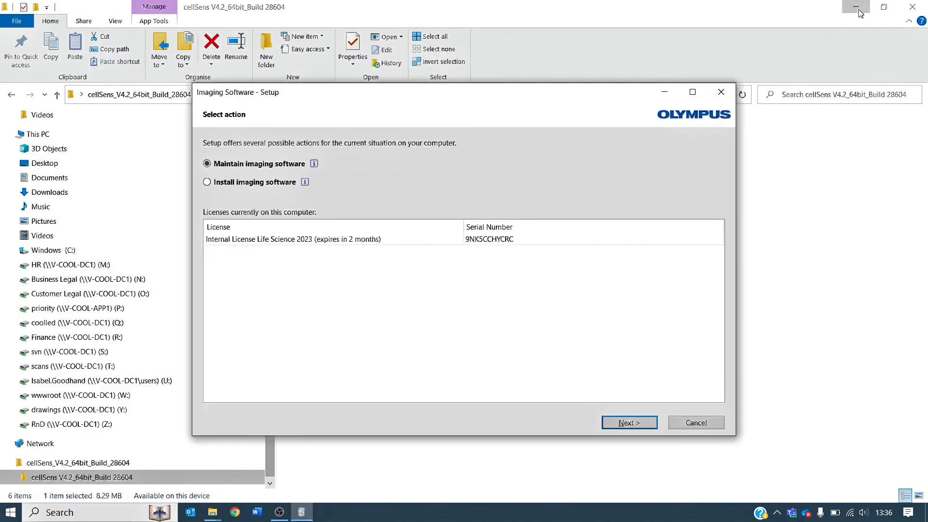
left_click(859, 11)
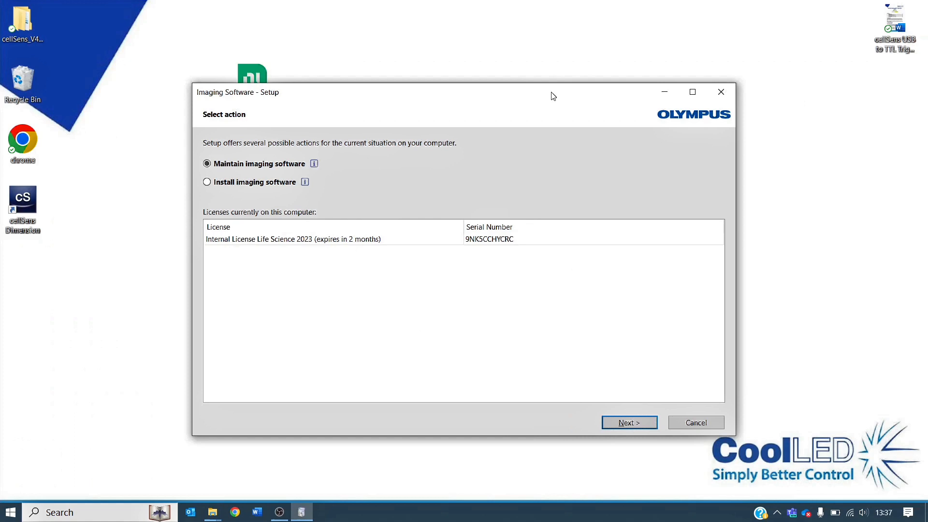
left_click_drag(514, 93, 514, 67)
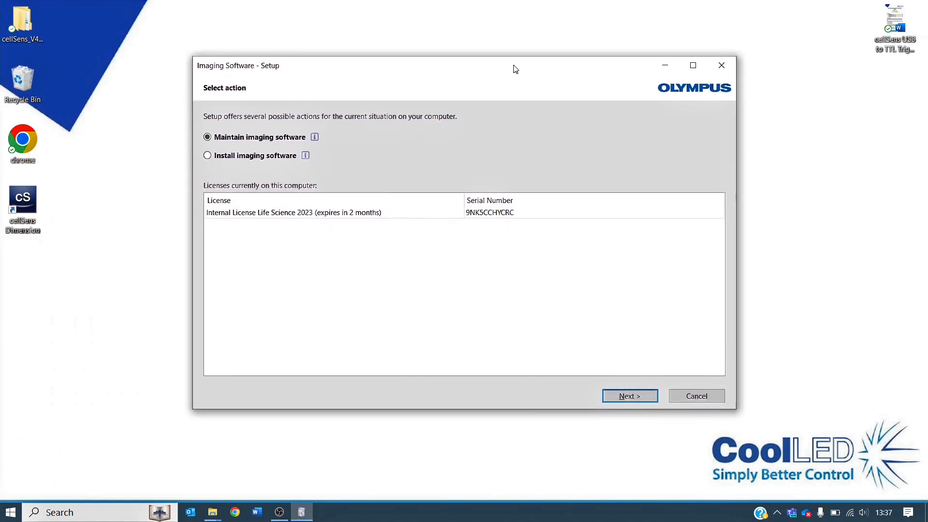
Continue the setup with Maintain imaging software and Provide licenses, update installation, without adding any solutions.
left_click(643, 397)
left_click(643, 397)
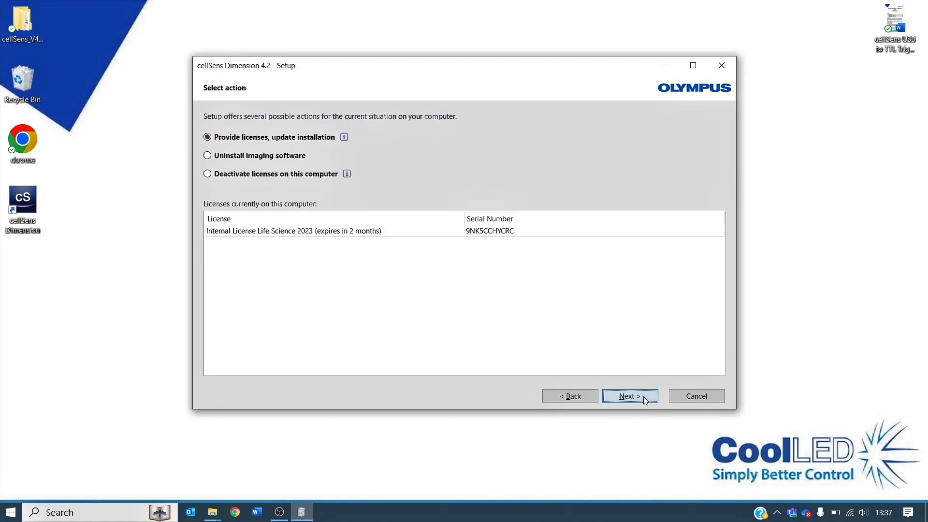
left_click(643, 396)
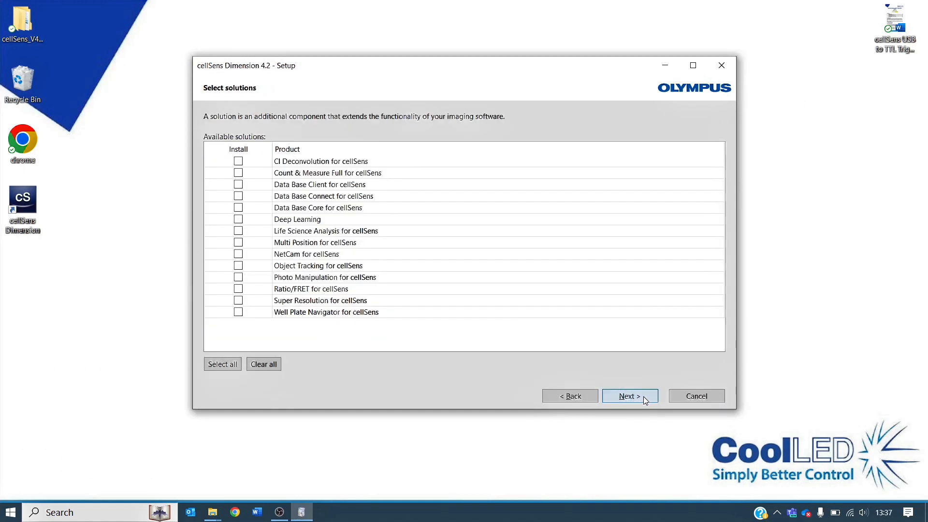
left_click(643, 396)
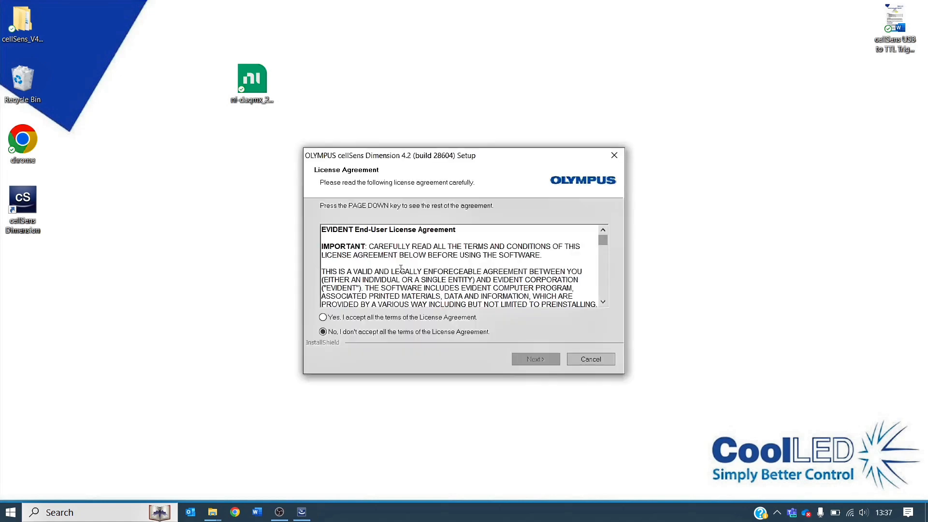
Accept the cellSens Dimension 4.2 license agreement and proceed without choosing any image source or microscope controller.
left_click(323, 317)
left_click(545, 360)
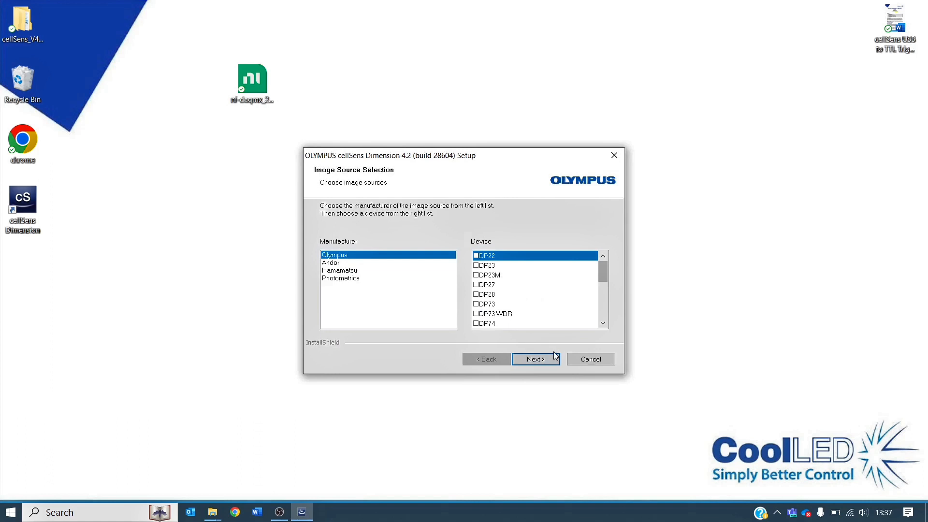
left_click(543, 358)
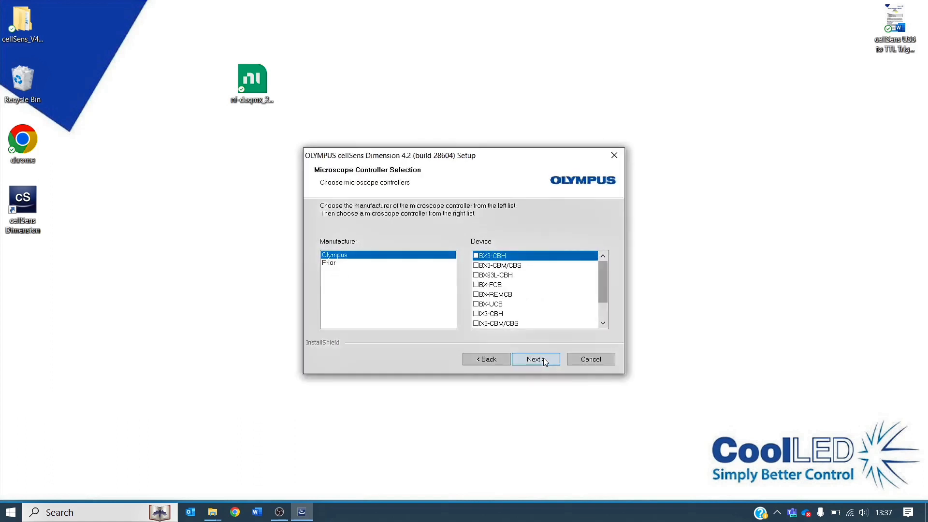
left_click(543, 360)
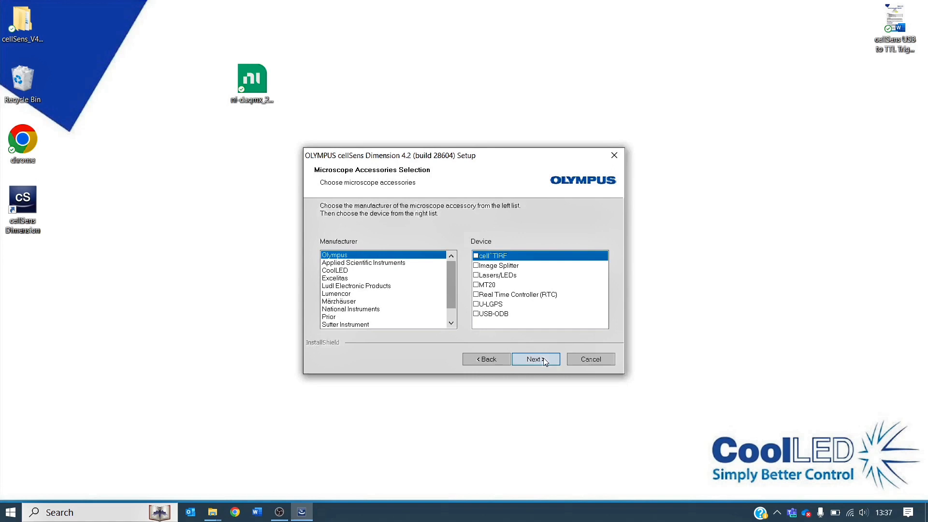
Select the National Instruments NI USB-6501 as a microscope accessory and continue the setup.
left_click(353, 313)
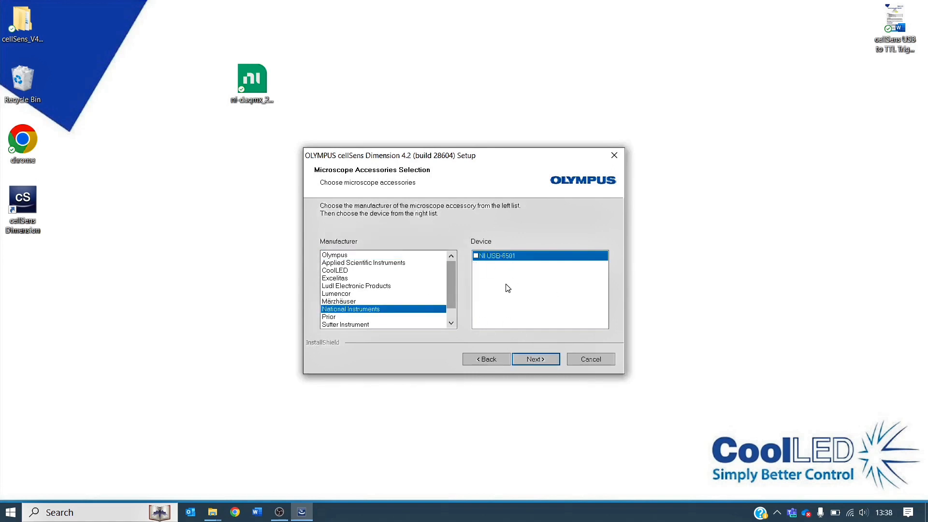
left_click(476, 256)
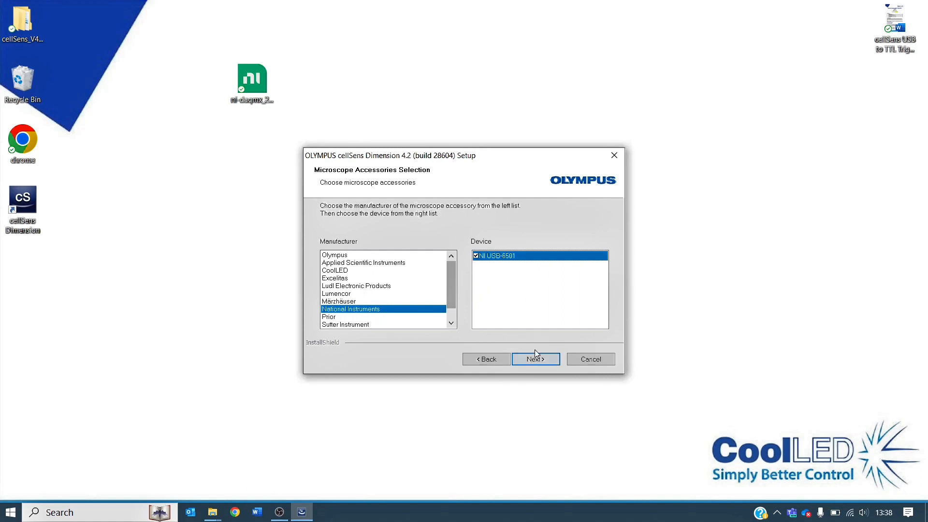
left_click(540, 361)
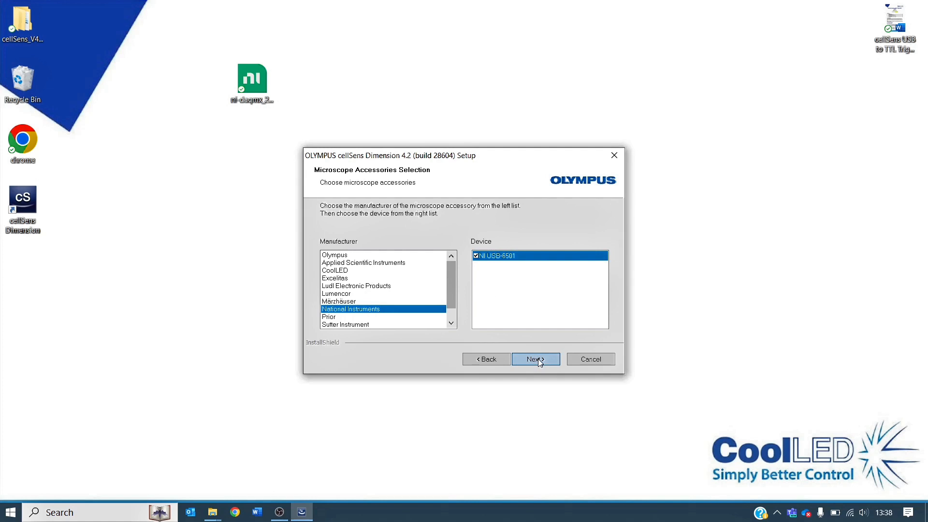
Start copying the files with the chosen settings and finish the cellSens Dimension setup.
left_click(539, 360)
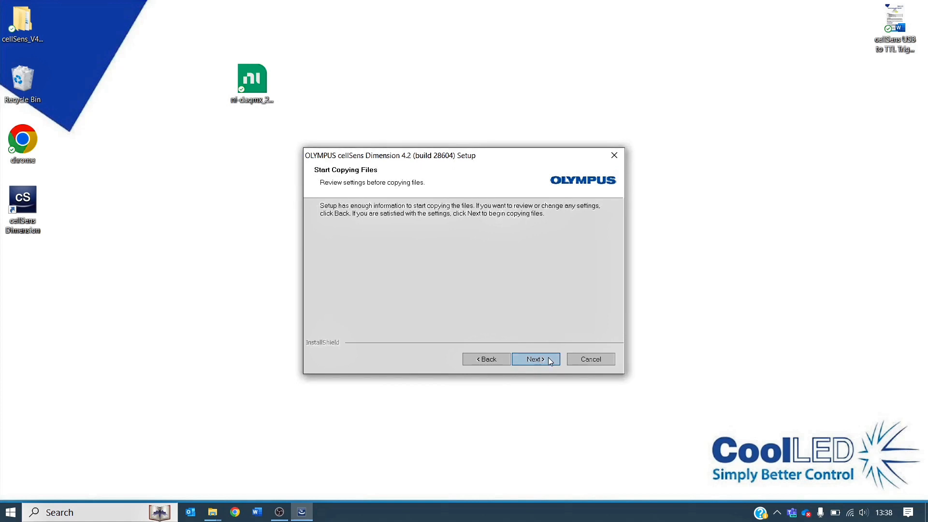
left_click(549, 360)
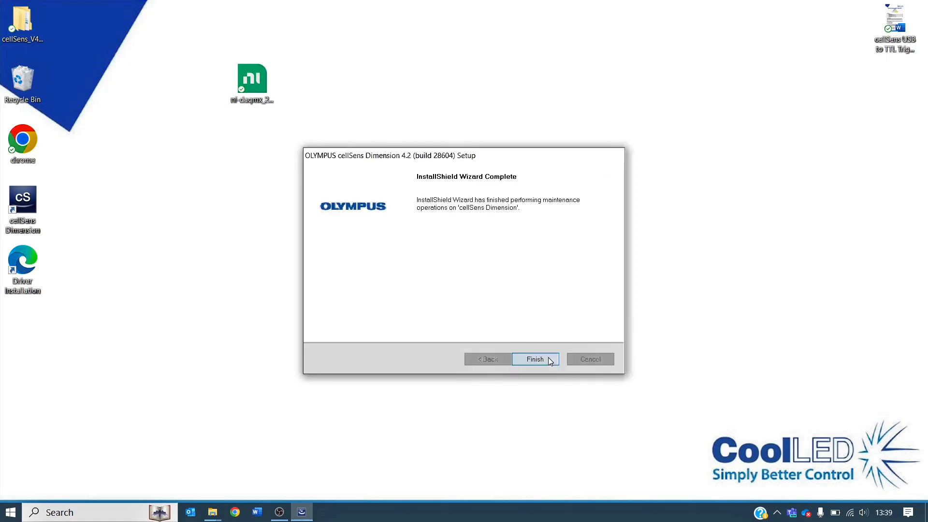
left_click(549, 358)
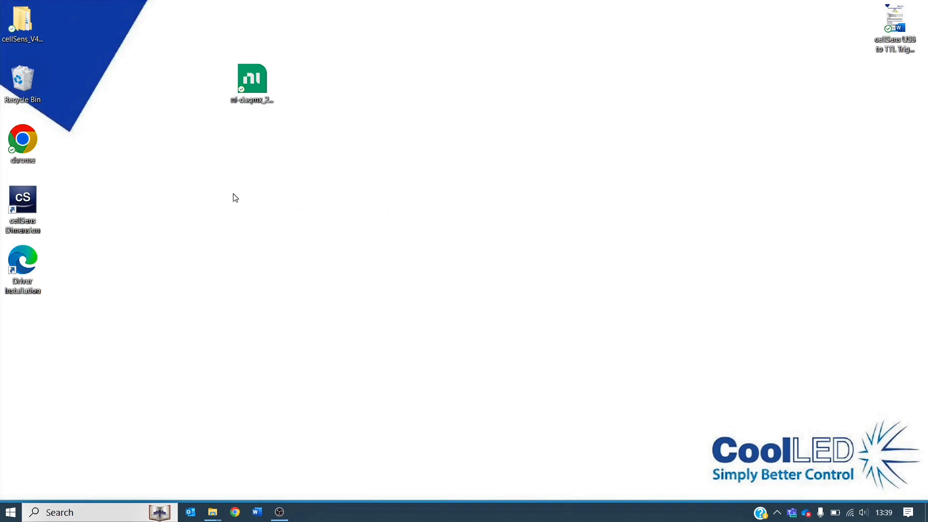
Launch cellSens Dimension from the desktop and open the Lasers/LEDs configuration of the Device List.
double_click(26, 196)
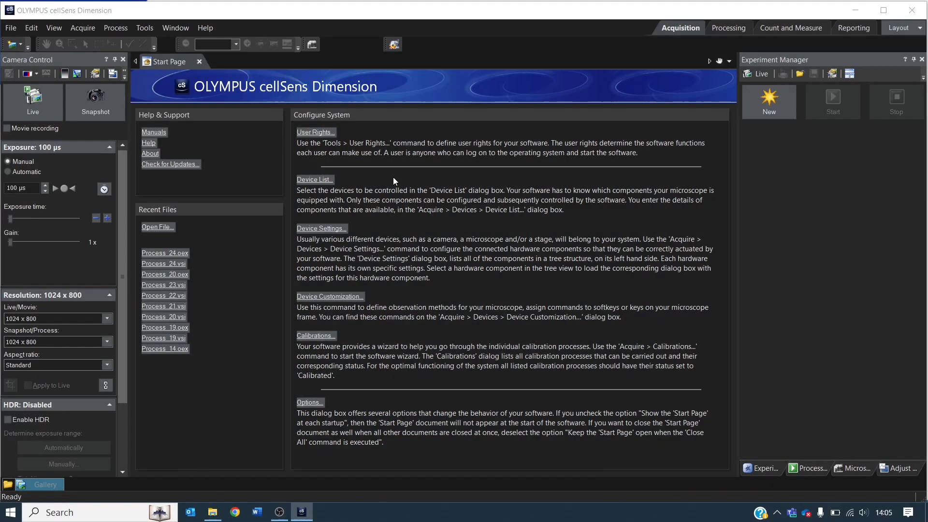
left_click(312, 179)
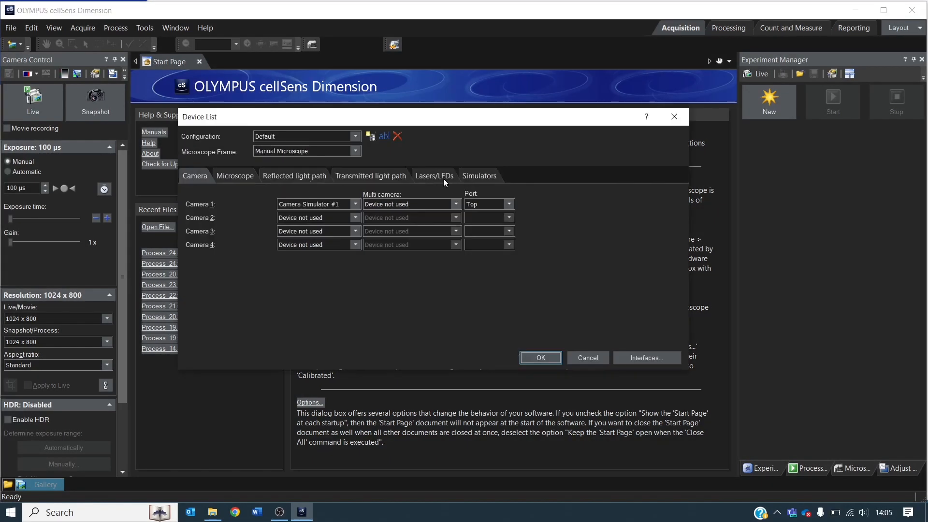
left_click(436, 176)
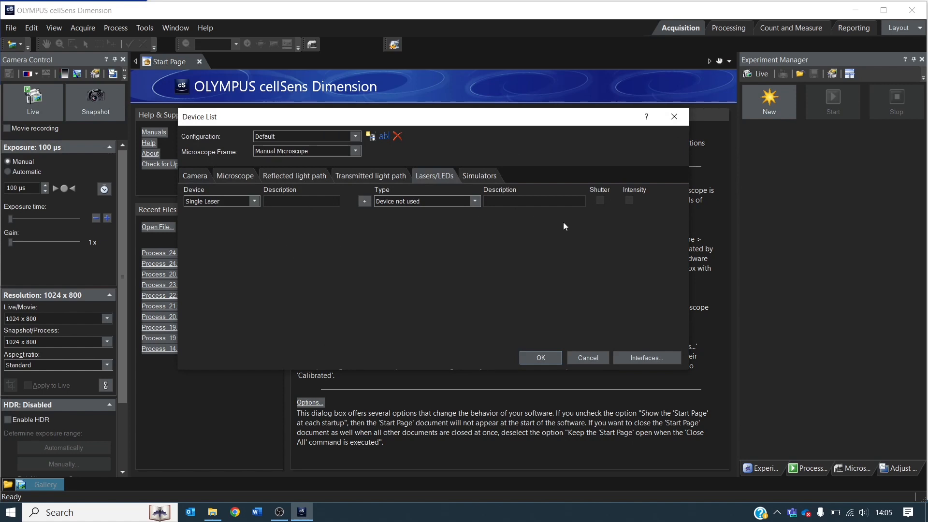
Define the first light source as a Single LED of type NI USB-6501 Laser/LED #1 with the description UV 400 nm.
left_click(255, 200)
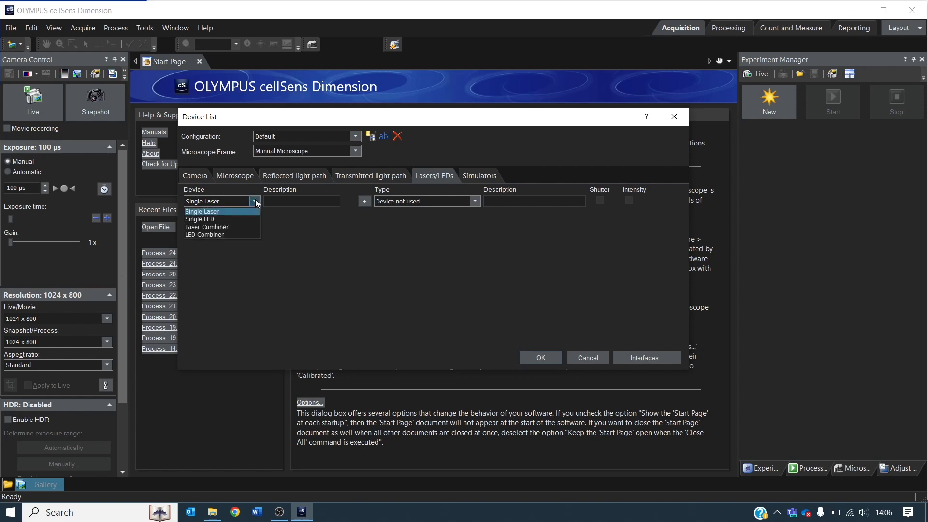
left_click(220, 218)
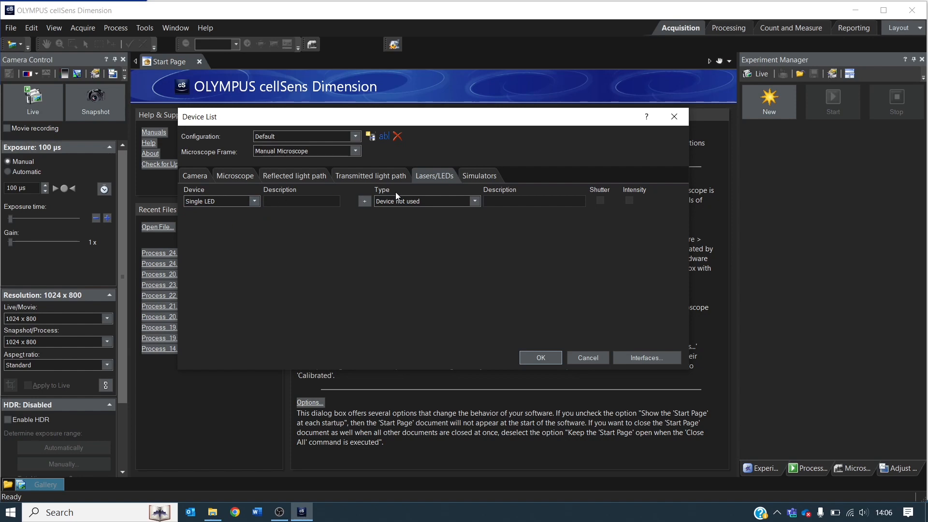
left_click(475, 202)
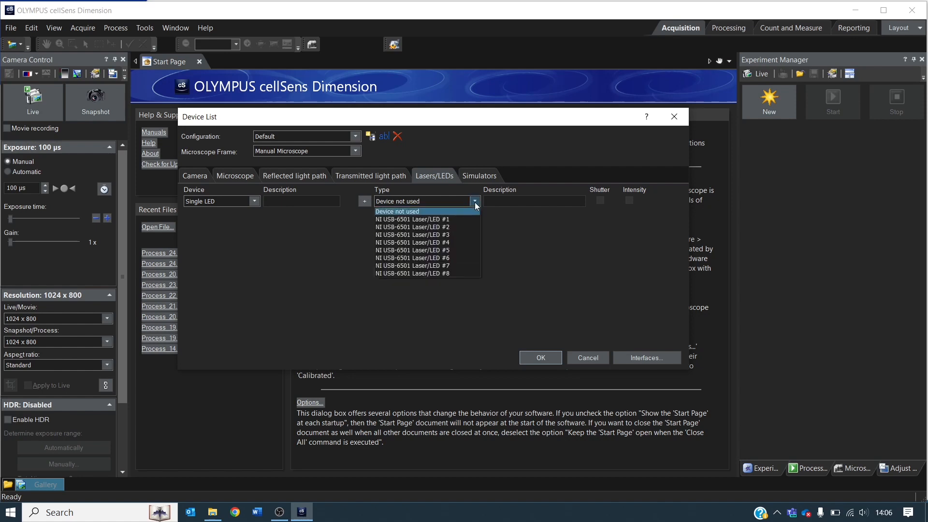
left_click(461, 220)
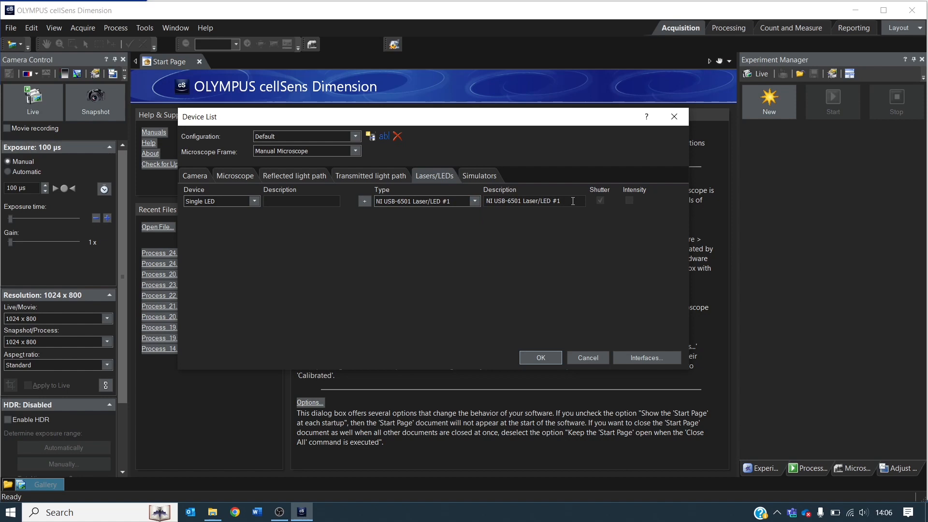
left_click_drag(573, 201, 473, 203)
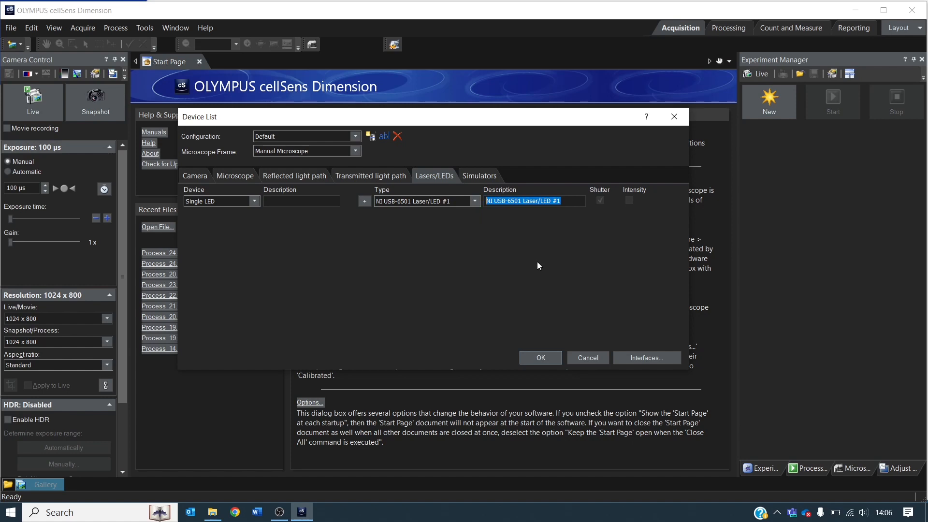
type("UV 4")
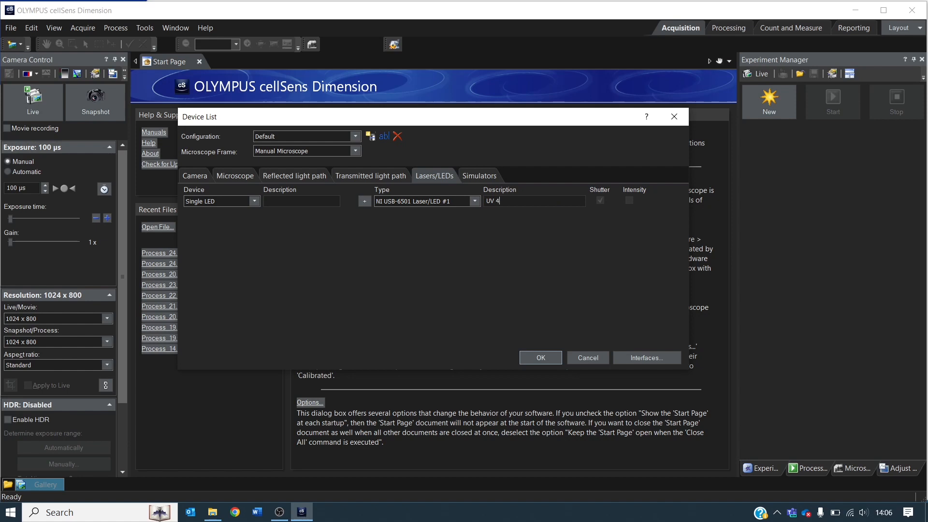
type("00 nm")
Add a second Single LED of type NI USB-6501 Laser/LED #2 with the description Blue 450 nm.
left_click(364, 201)
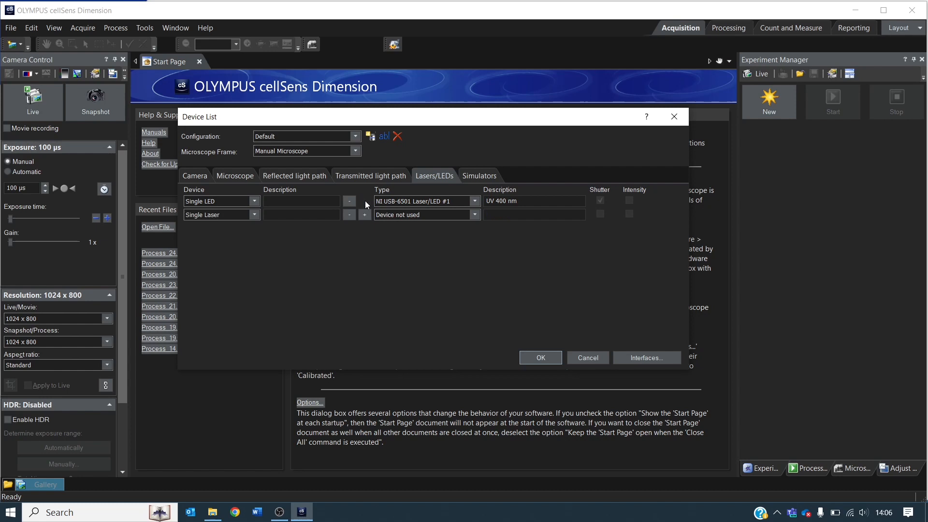
left_click(254, 215)
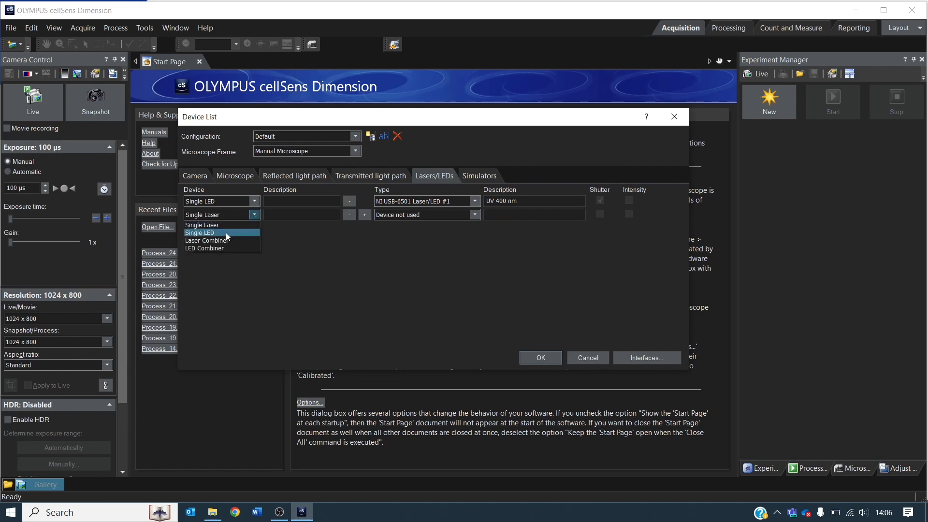
left_click(225, 233)
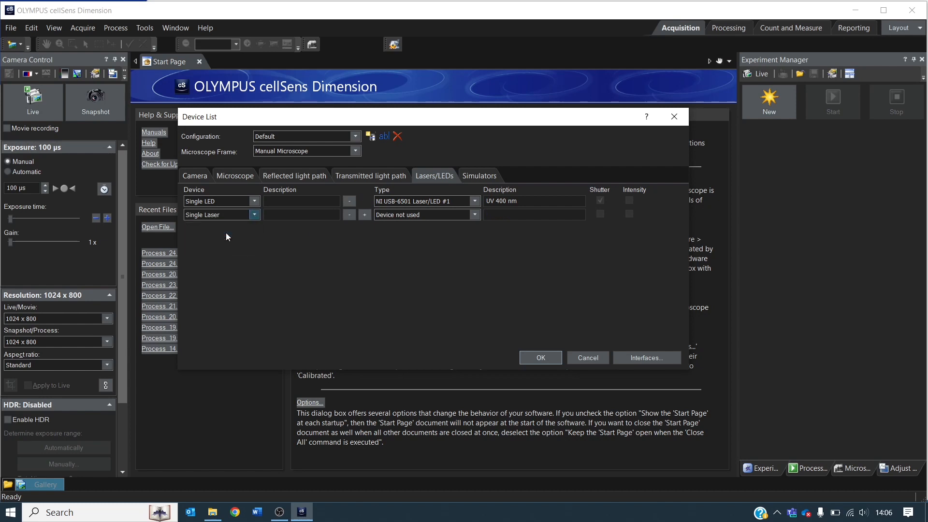
left_click(475, 215)
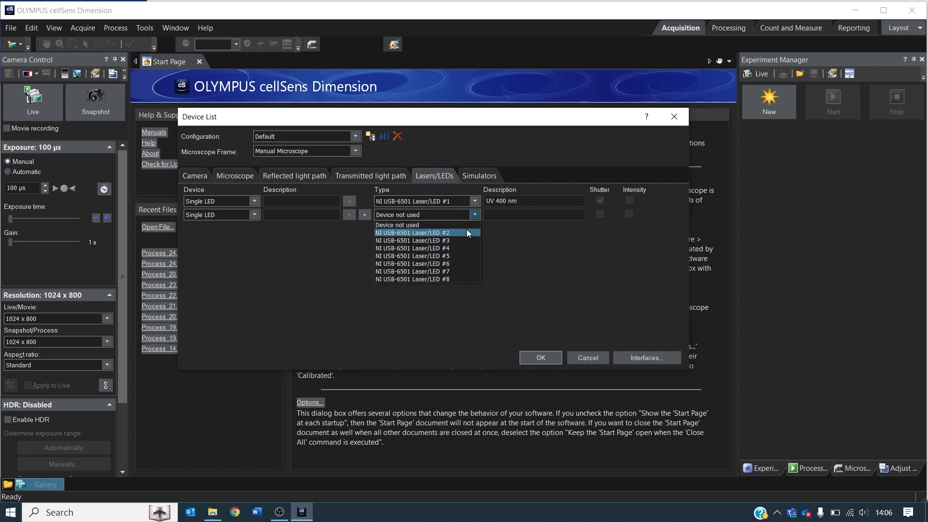
left_click(466, 232)
left_click_drag(578, 216, 477, 217)
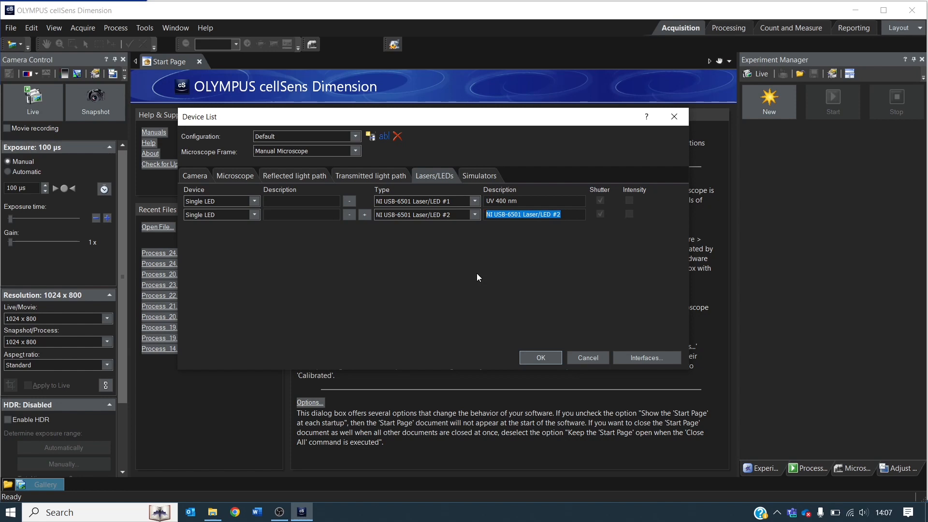
type("Blue")
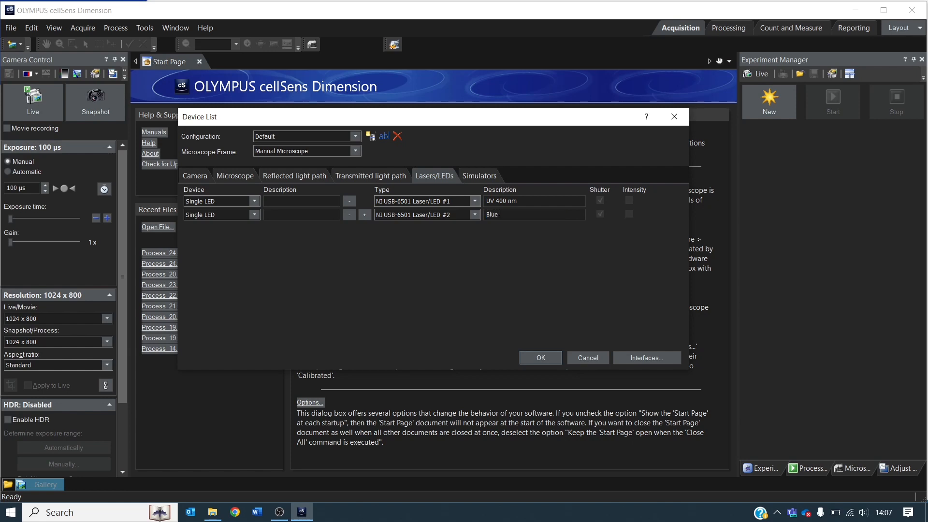
type(" 450 nm")
Add a third Single LED of type NI USB-6501 Laser/LED #3 with the description TGY 550 nm.
left_click(364, 214)
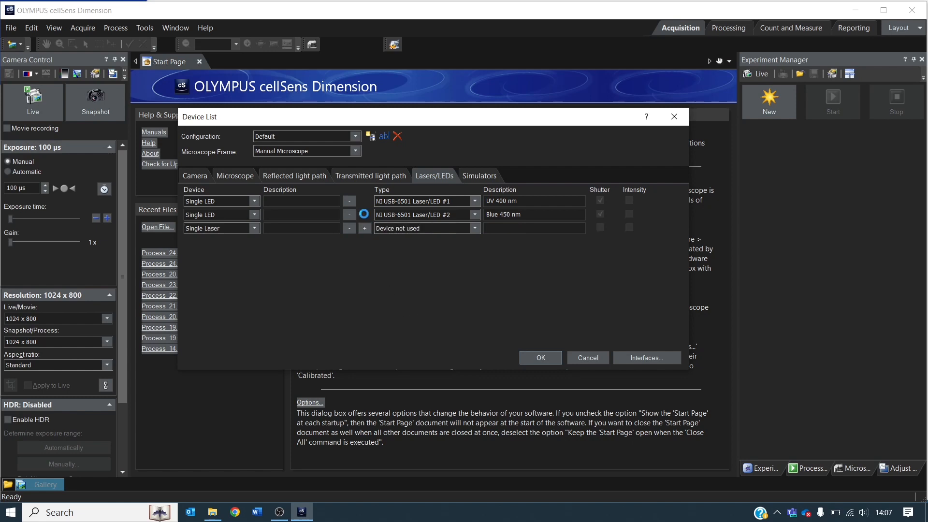
left_click(253, 228)
left_click(245, 240)
left_click(474, 228)
left_click(451, 247)
left_click_drag(563, 228, 485, 228)
type("TGY 550 nm")
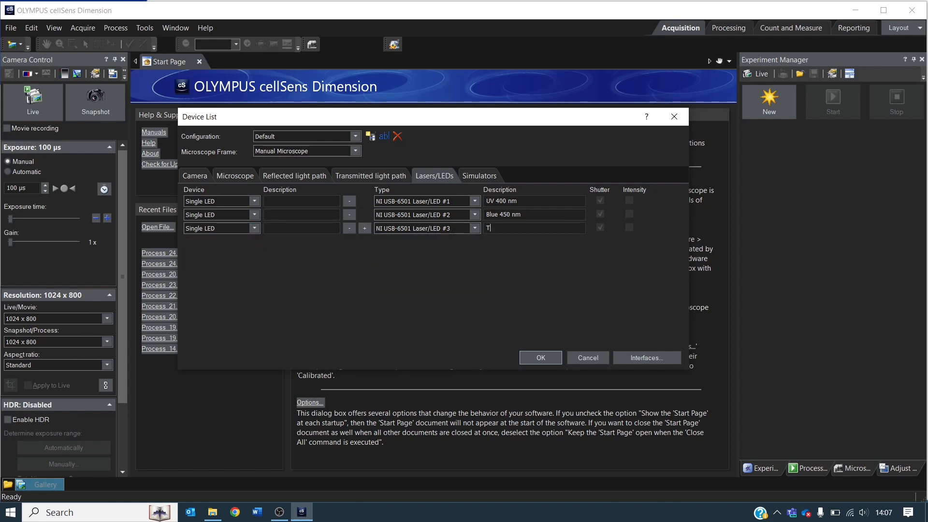
Add a fourth Single LED of type NI USB-6501 Laser/LED #4 described as Red 635 nm and accept the device list.
left_click(365, 228)
left_click(254, 242)
left_click(246, 253)
left_click(474, 242)
left_click(411, 288)
left_click_drag(563, 241, 486, 241)
type("Red 635")
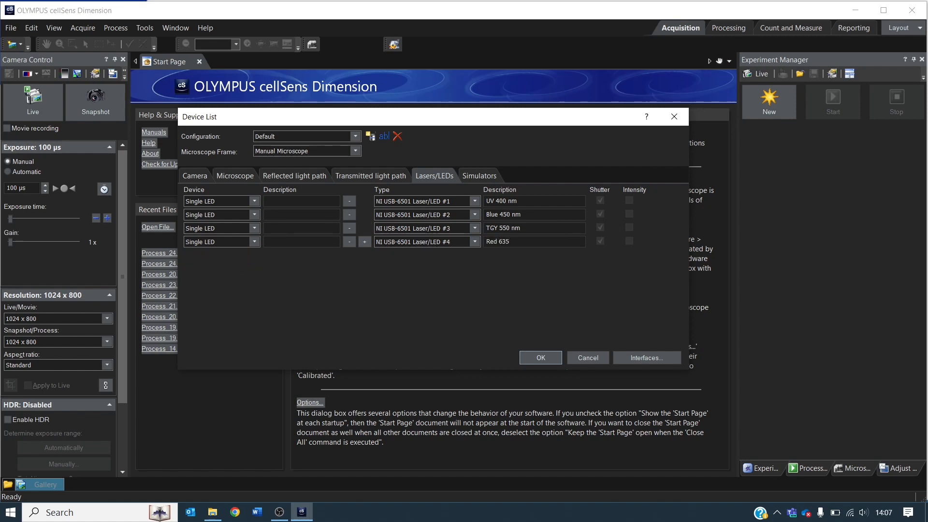
type(" nm")
left_click(540, 358)
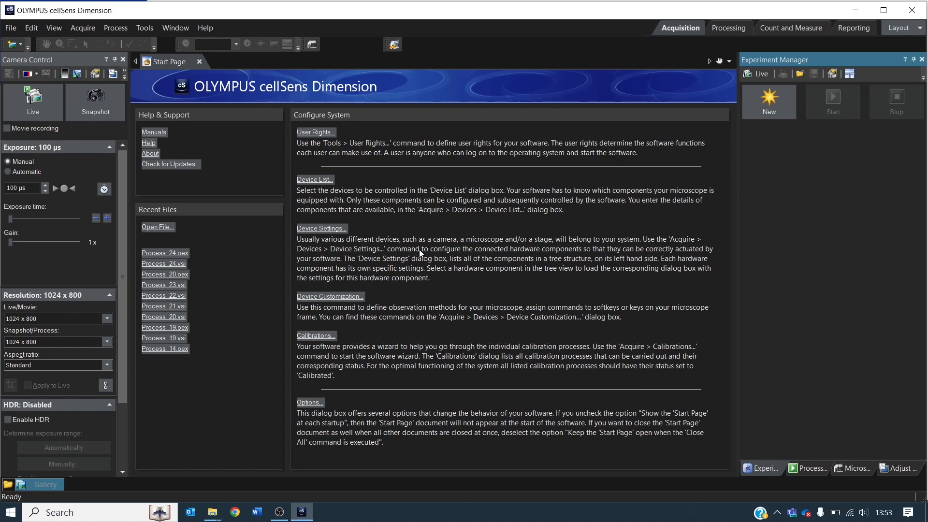
Test the 400, 450, 550 and 635 nm LEDs one after another from the Lasers/LEDs device settings, and accept the settings.
left_click(333, 229)
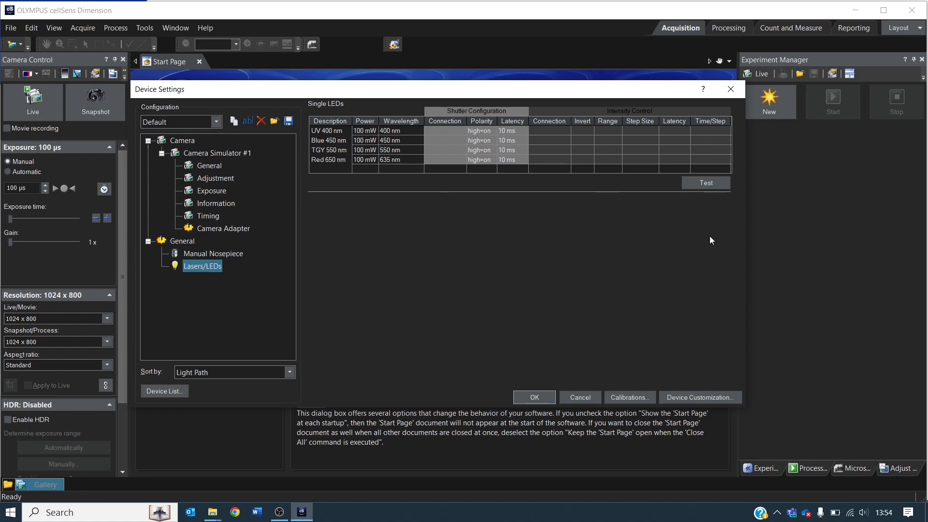
left_click(709, 182)
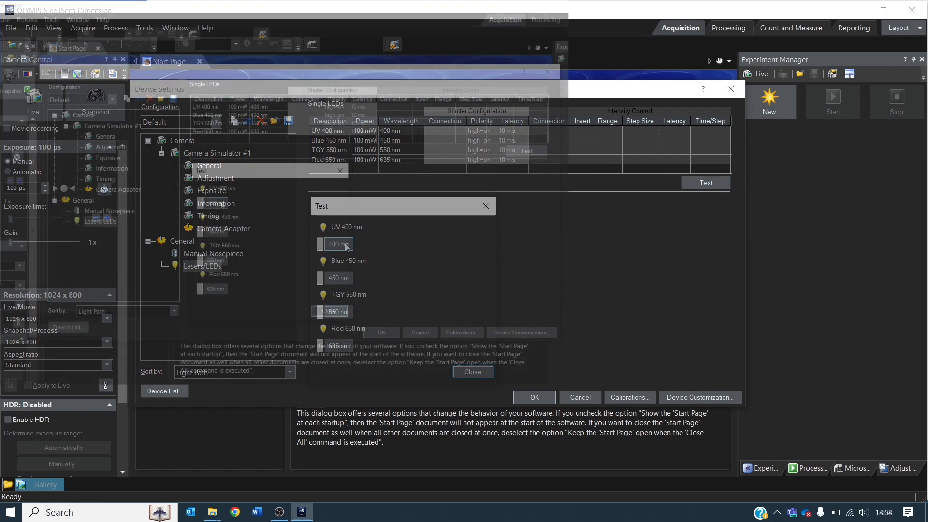
left_click(216, 204)
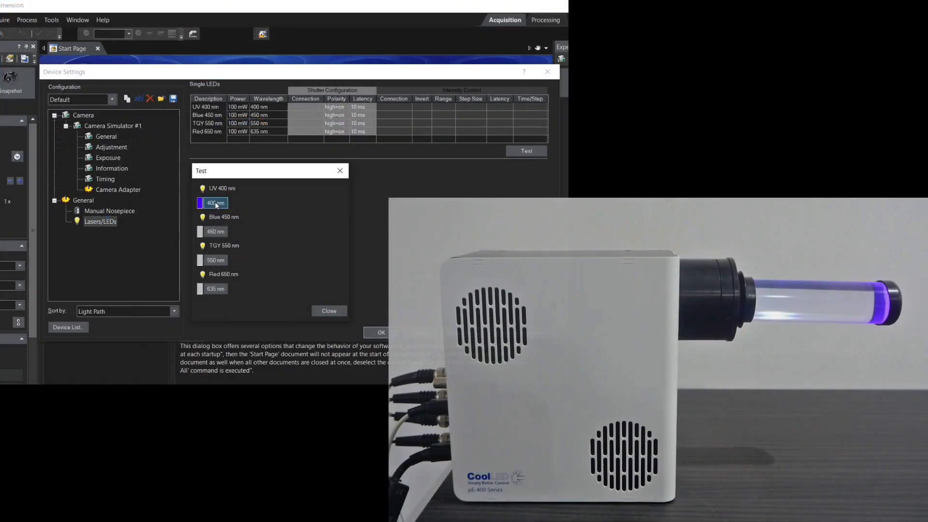
left_click(216, 204)
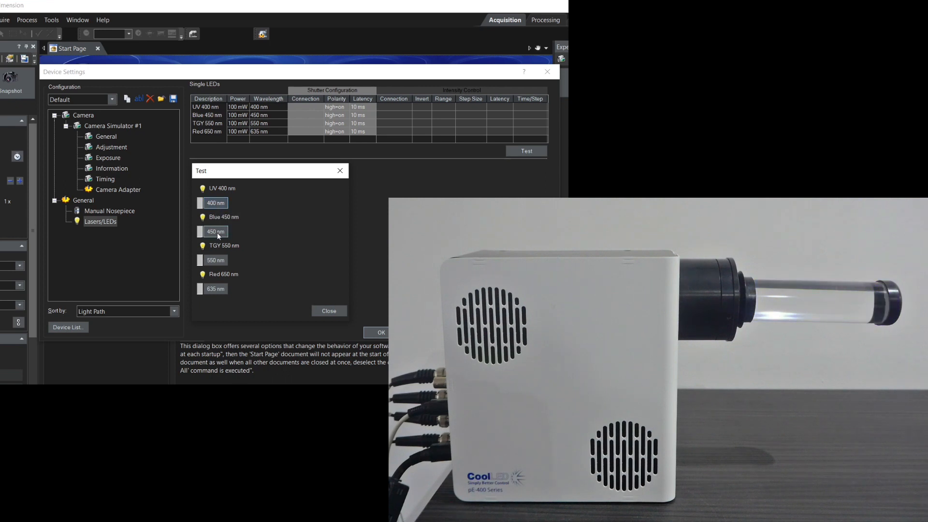
left_click(217, 233)
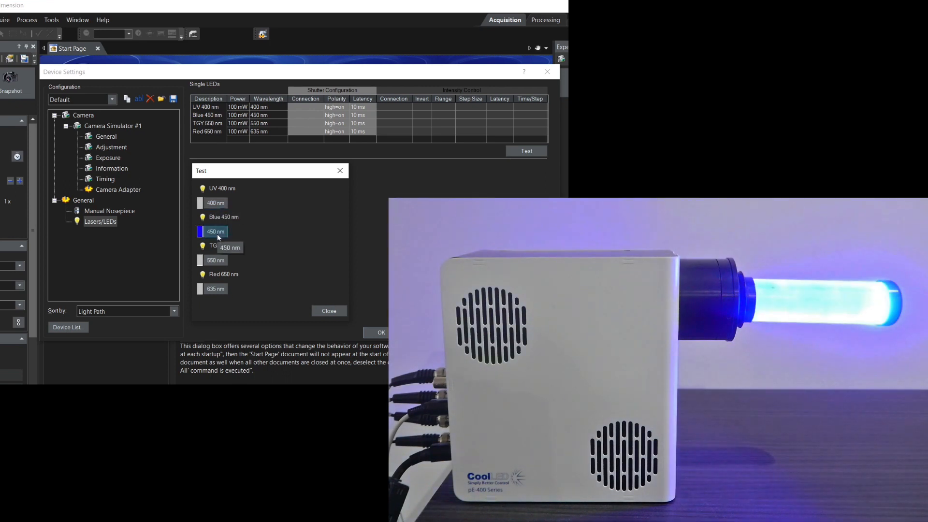
left_click(216, 233)
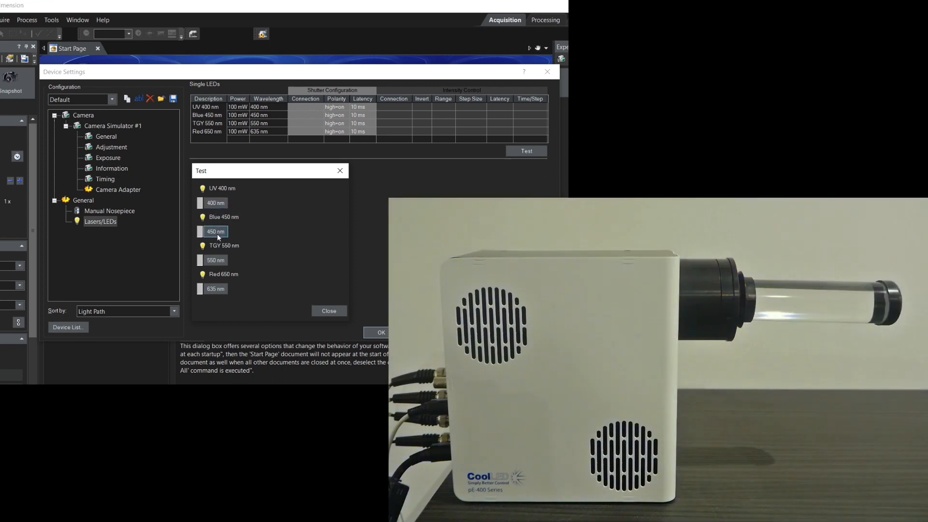
left_click(216, 261)
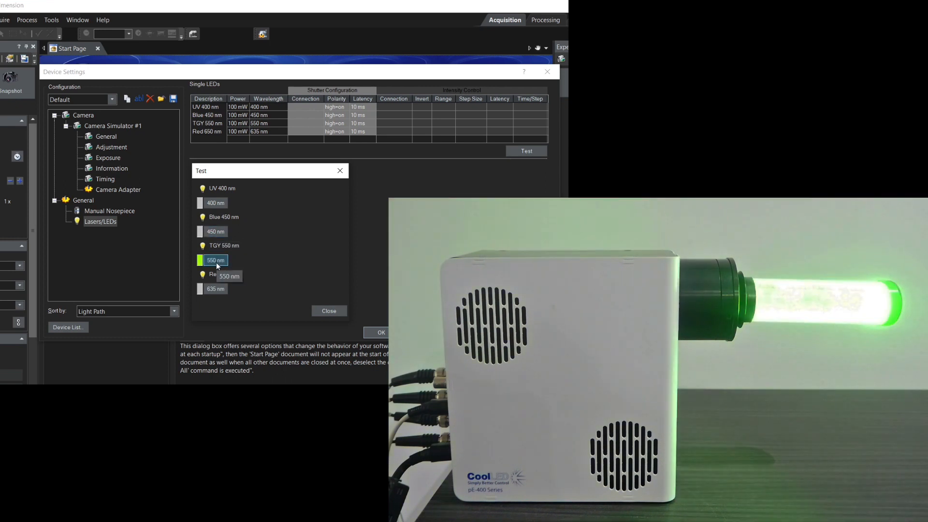
left_click(216, 261)
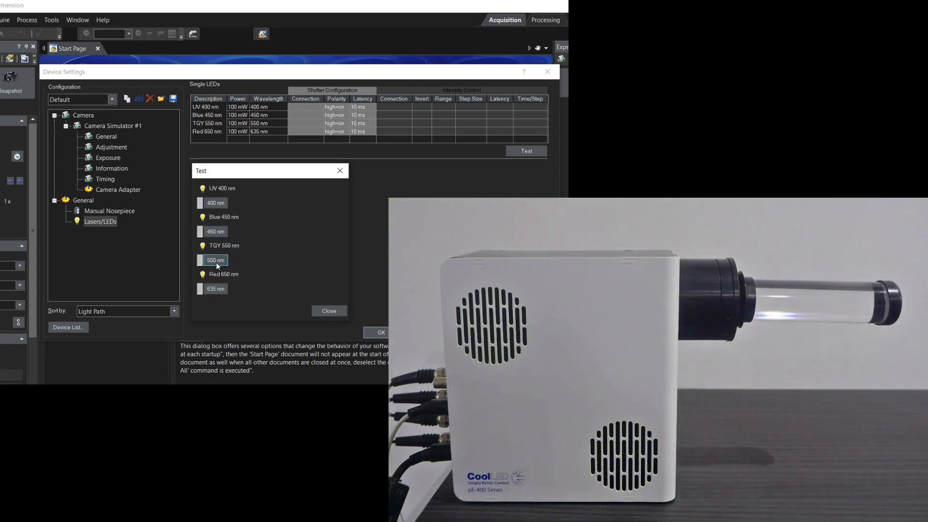
left_click(215, 289)
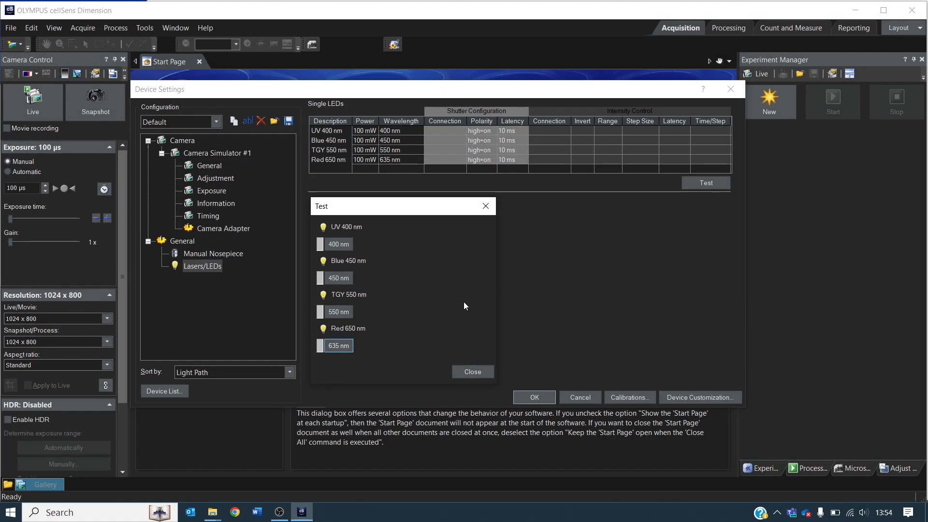
left_click(479, 373)
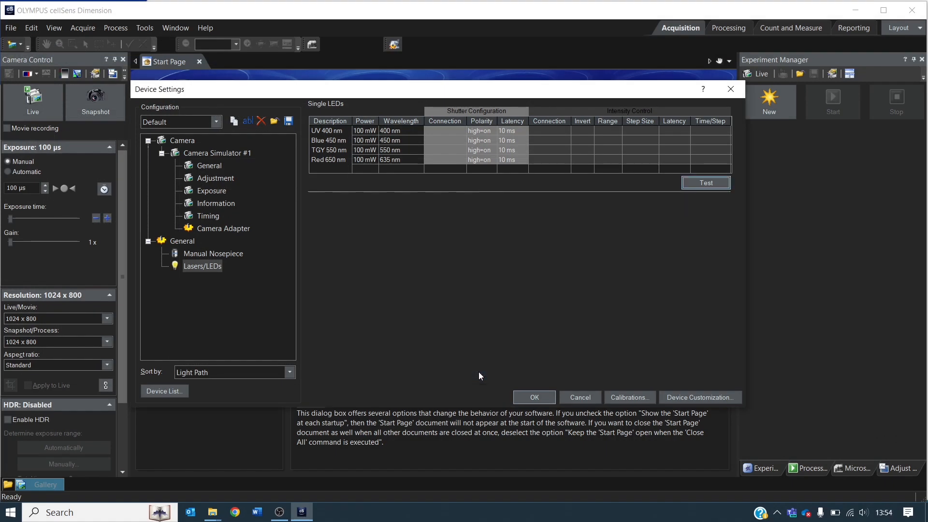
left_click(545, 398)
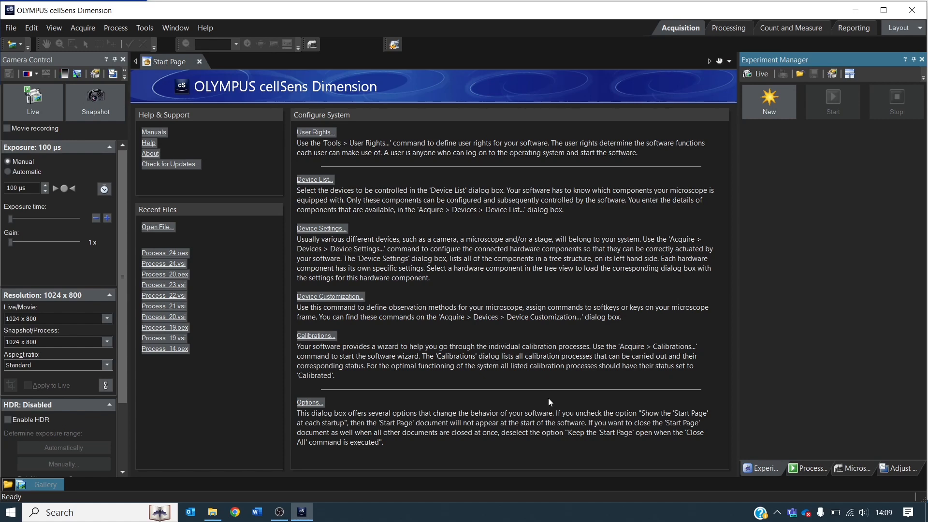
Create a new observation method named UV 400 nm ON in Device Customization.
left_click(334, 298)
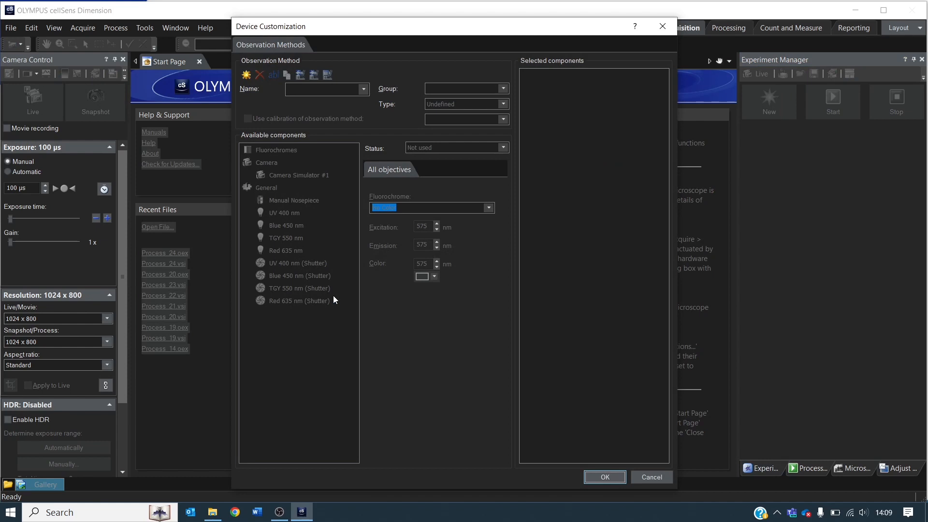
left_click(247, 75)
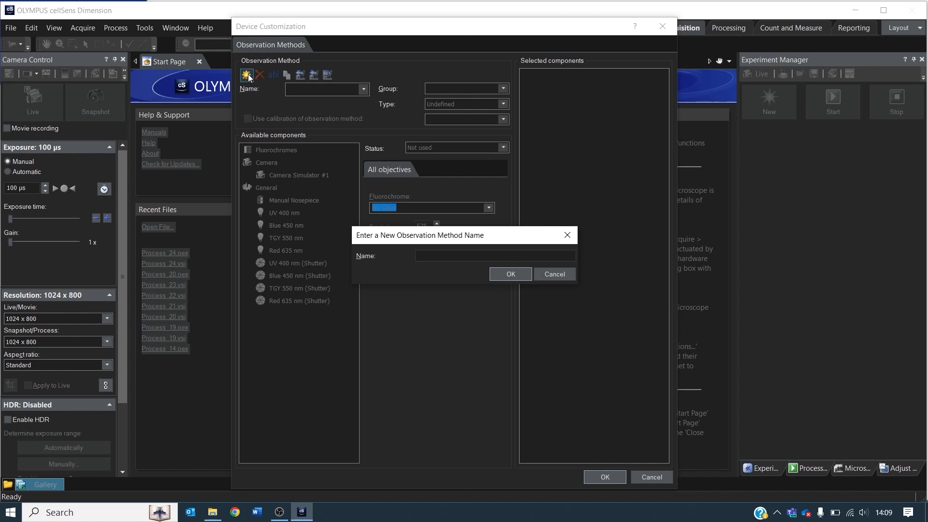
type("UV 400 nm ON")
left_click(511, 274)
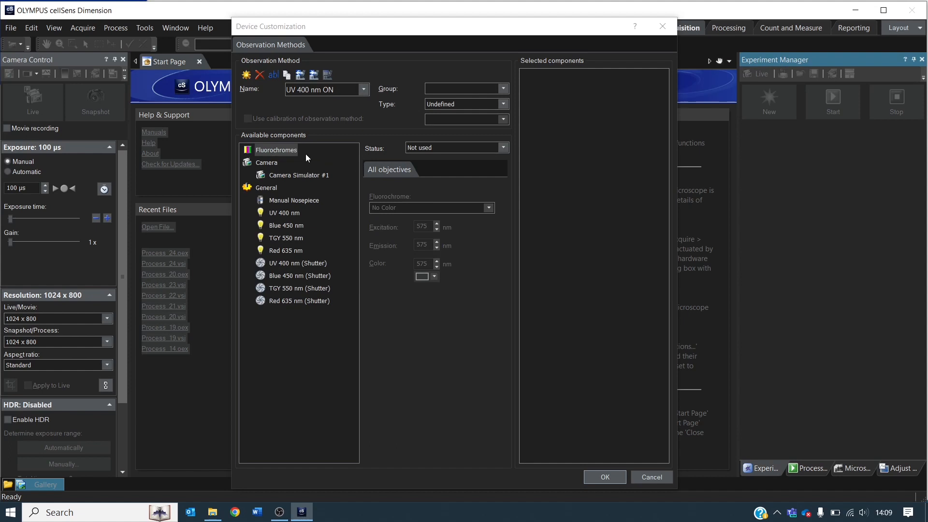
Set fluorochromes to Use in the UV 400 nm ON method and assign DAPI.
left_click(286, 152)
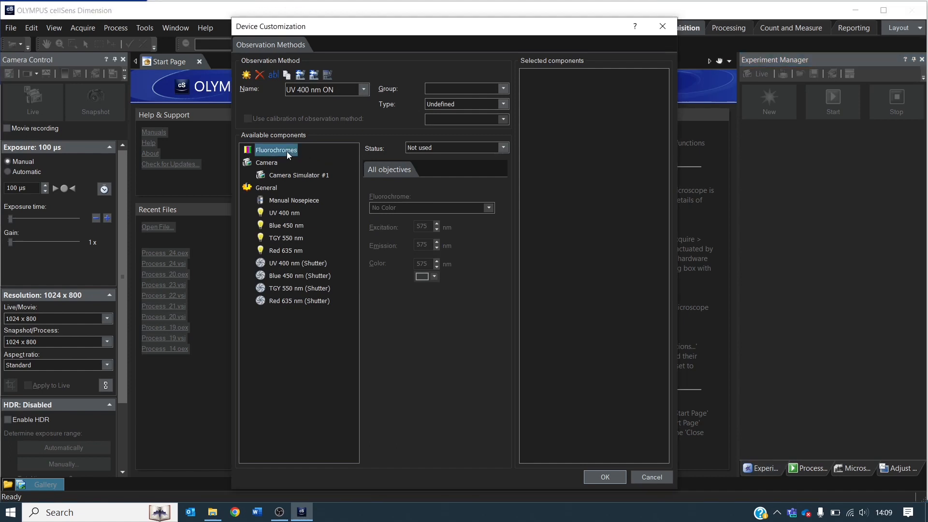
left_click(504, 147)
left_click(448, 166)
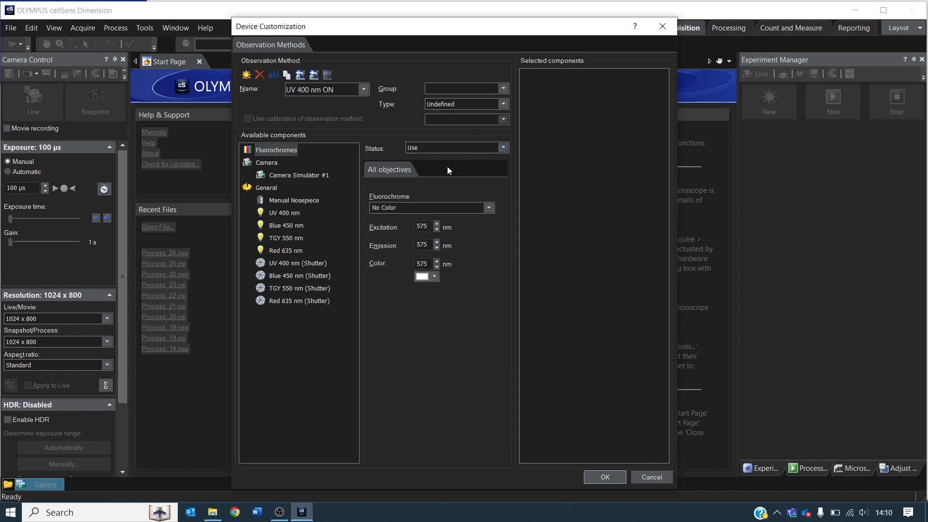
left_click(406, 209)
type("DAPI")
key("Return")
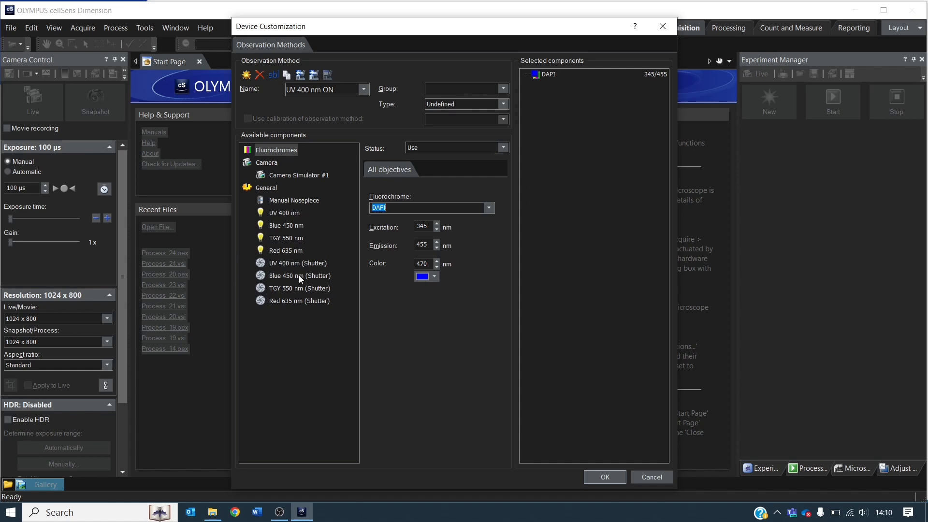
Set the UV 400 nm shutter's status to Adjust with the Opened state in the UV 400 nm ON method.
left_click(285, 264)
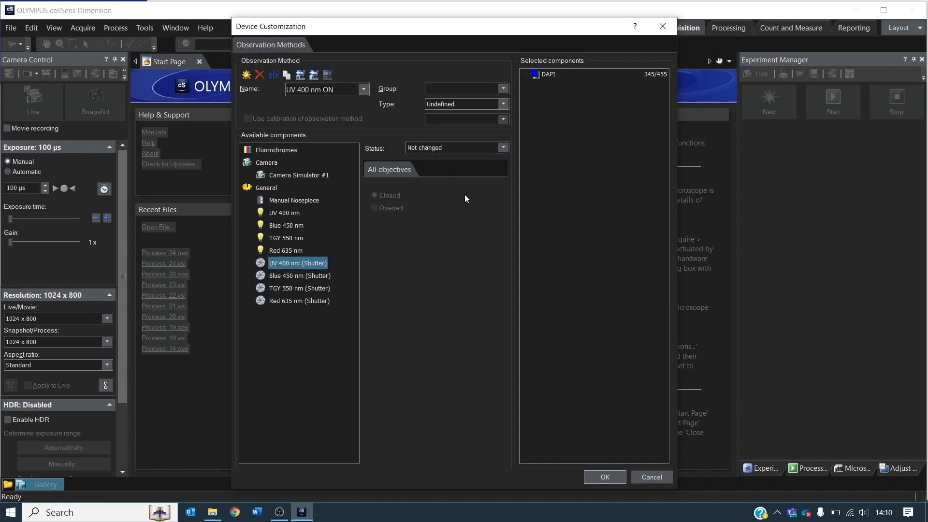
left_click(504, 148)
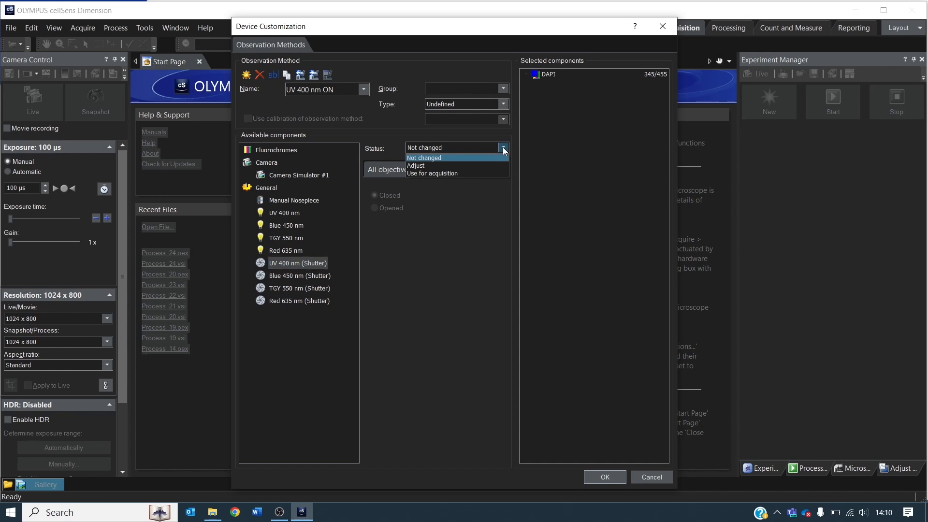
left_click(422, 166)
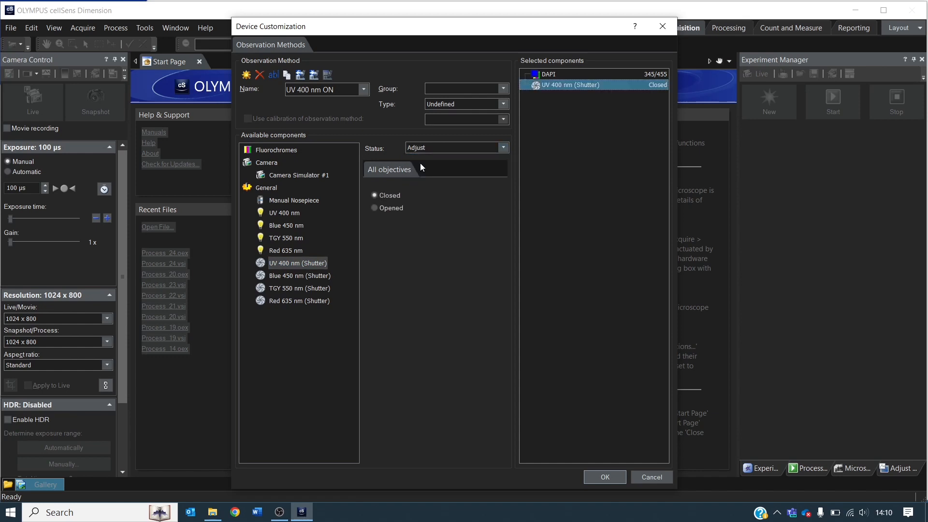
left_click(375, 209)
Create an observation method named Blue 450 nm ON and assign it the FITC fluorochrome.
left_click(246, 76)
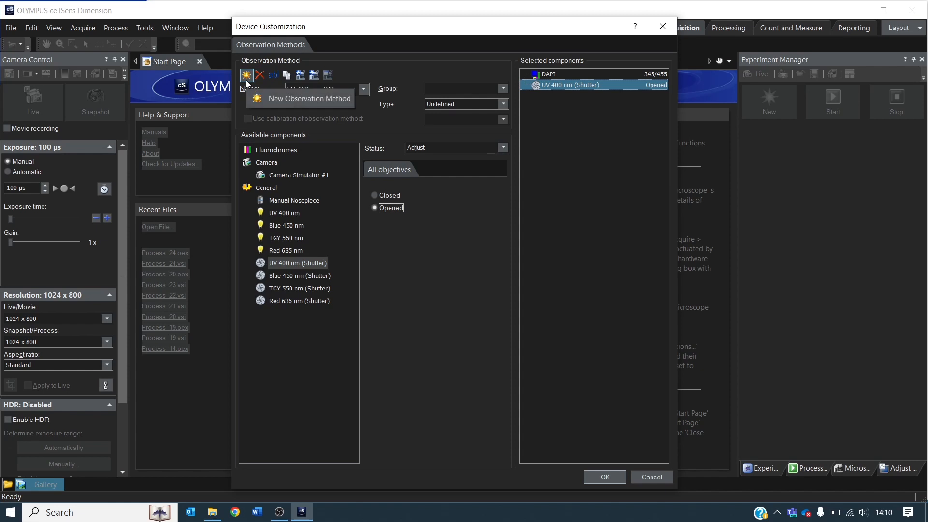
left_click(247, 77)
type("Blue 450 nm")
key("Return")
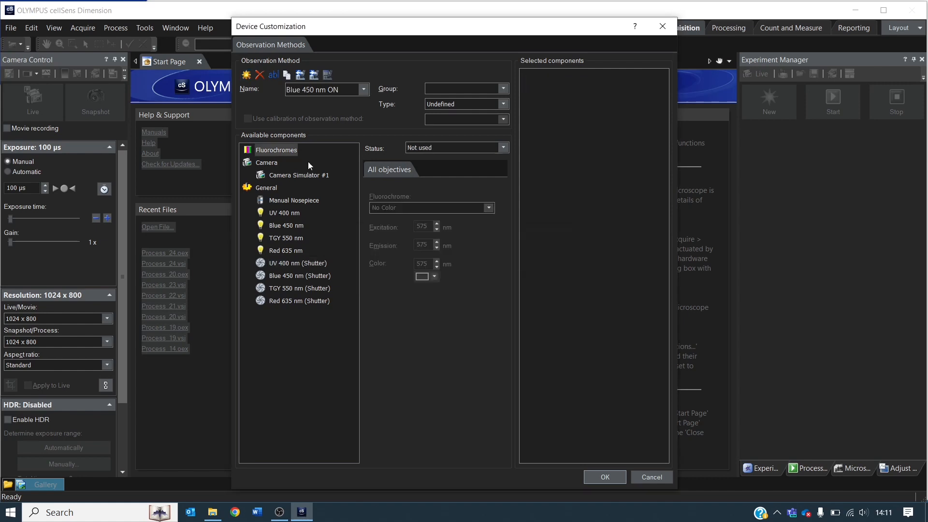
left_click(446, 208)
left_click(416, 218)
Set the Blue 450 nm shutter to Adjust and Opened in the Blue 450 nm ON method.
left_click(295, 274)
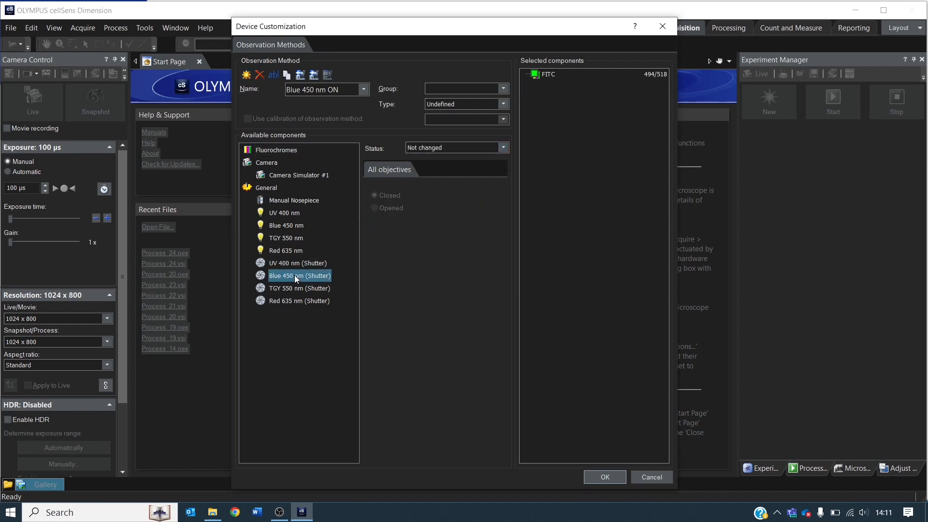
left_click(502, 149)
left_click(425, 165)
left_click(376, 209)
Create an observation method named TGY 550 nm ON with the TGY 550 nm shutter adjusted to Opened.
left_click(247, 77)
type("TGY 550 nm")
key("Return")
left_click(285, 288)
left_click(374, 208)
Create an observation method named Red 635 nm ON with the Red 635 nm shutter adjusted to Opened.
left_click(247, 75)
type("Red 635 nm ON")
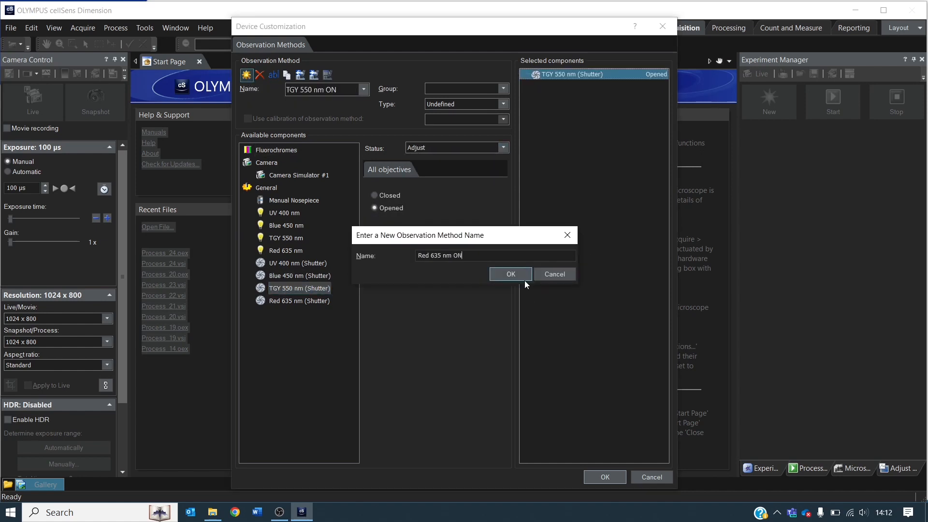
left_click(524, 279)
left_click(300, 301)
left_click(375, 208)
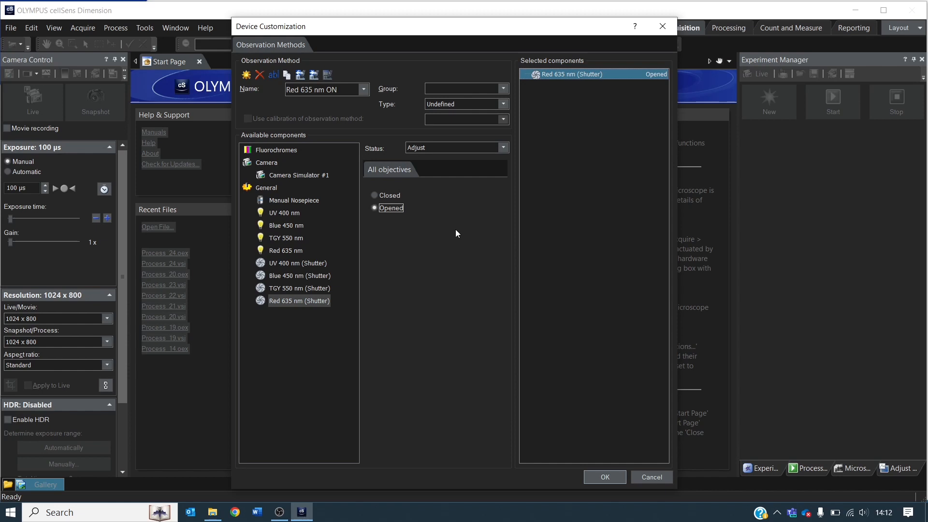
Create a new observation method named LEDs OFF.
left_click(248, 77)
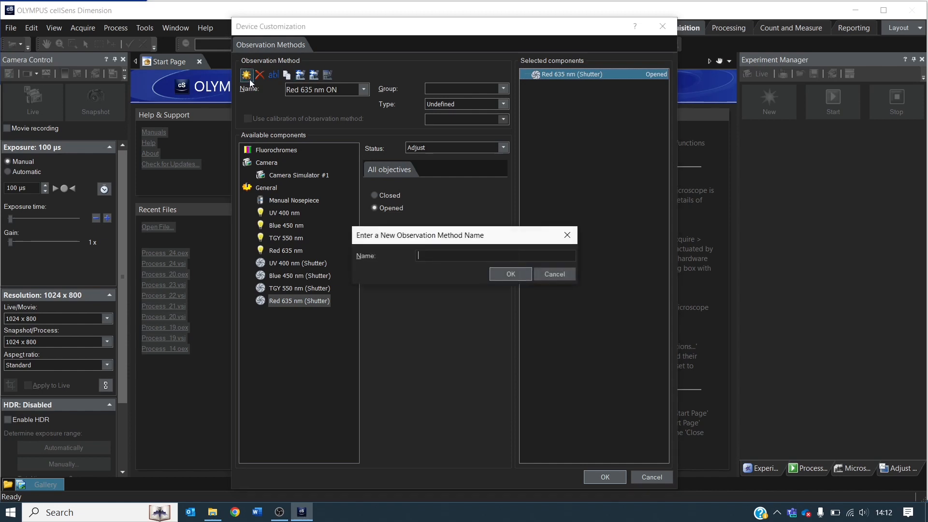
type("LE")
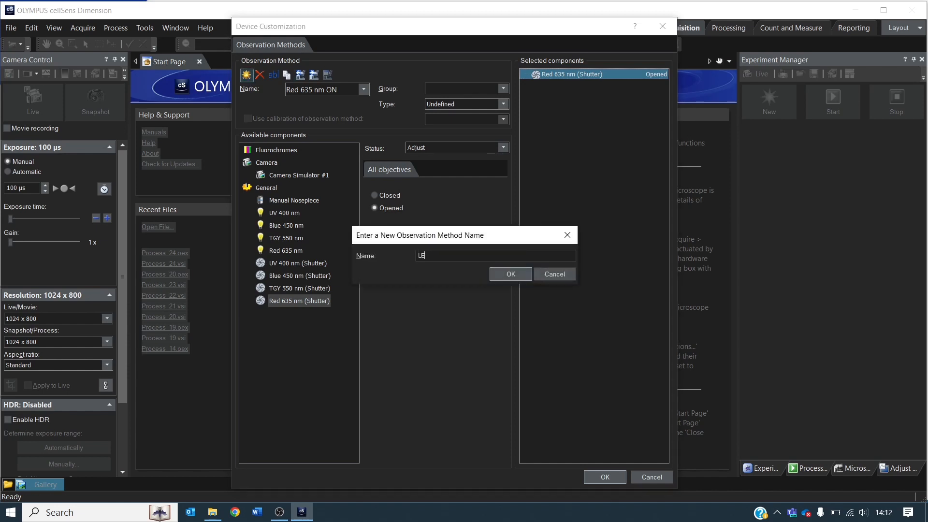
type("Ds OFF")
left_click(514, 272)
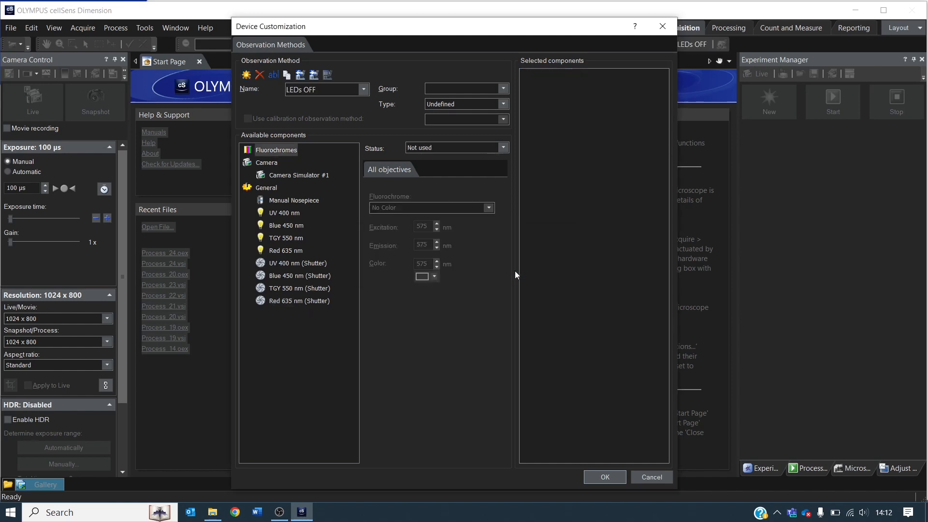
Set the UV 400 nm and Blue 450 nm shutters to Adjust and Closed in the LEDs OFF method.
left_click(299, 263)
left_click(472, 146)
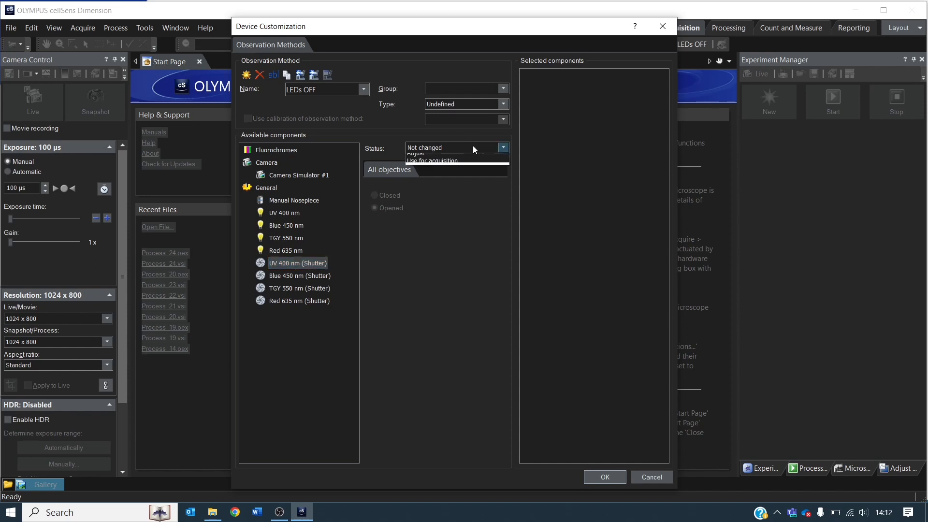
left_click(438, 162)
left_click(374, 196)
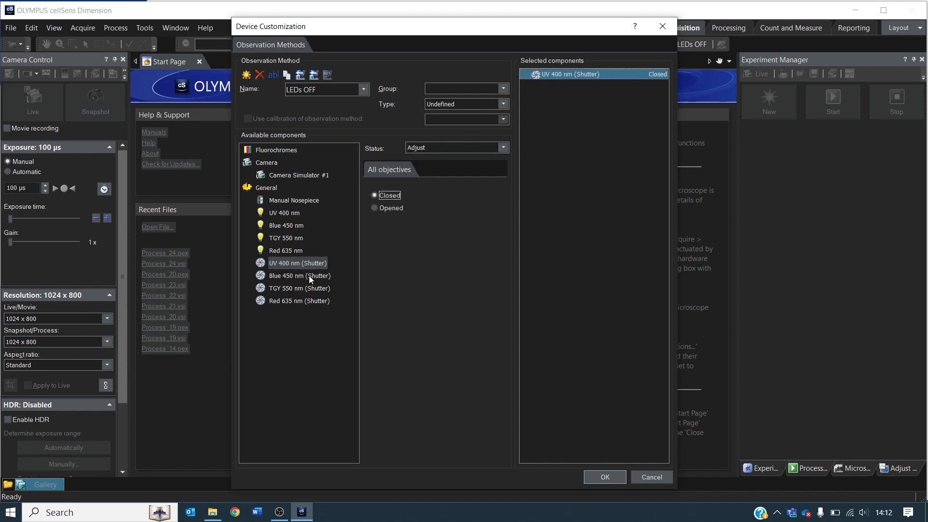
left_click(309, 275)
left_click(485, 147)
left_click(435, 160)
left_click(375, 196)
Set the TGY 550 nm and Red 635 nm shutters to Adjust and Closed, and accept the device customization.
left_click(300, 288)
left_click(456, 148)
left_click(435, 163)
left_click(391, 195)
left_click(300, 301)
left_click(465, 148)
left_click(435, 163)
left_click(389, 195)
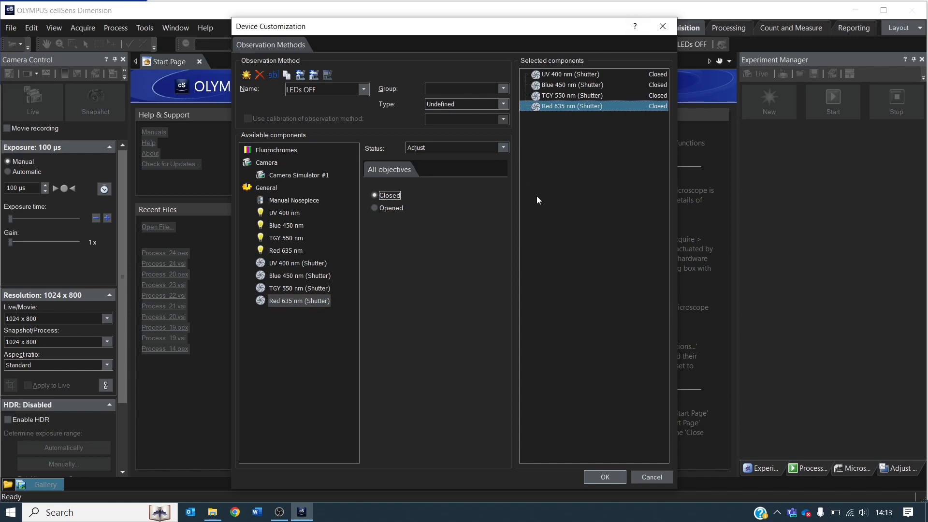
left_click(608, 477)
left_click(410, 275)
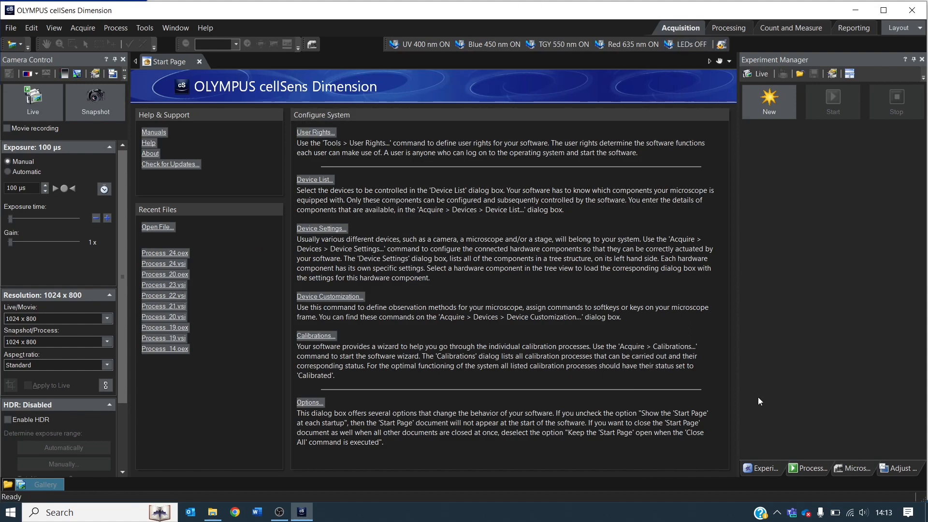
Display the microscope's device info and test the methods by activating Blue 450 nm ON, LEDs OFF and Blue 450 nm ON again.
left_click(852, 468)
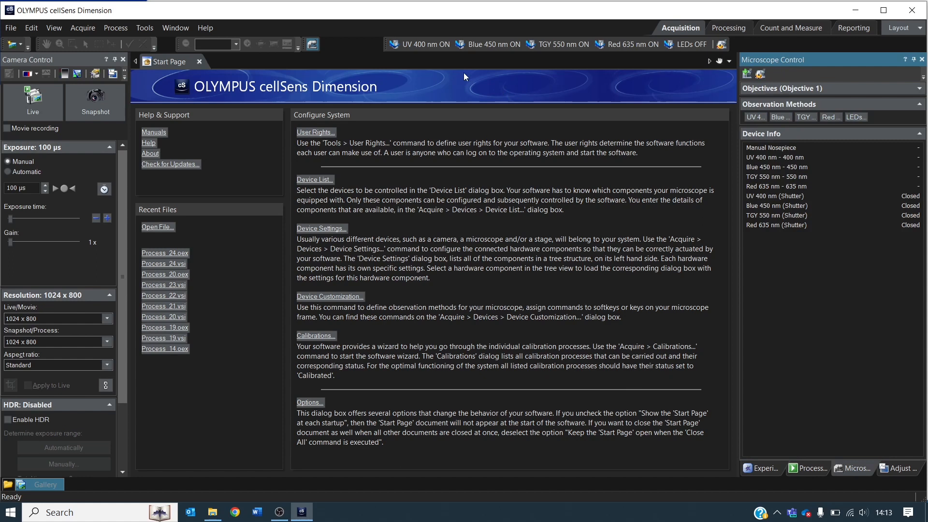
left_click(486, 48)
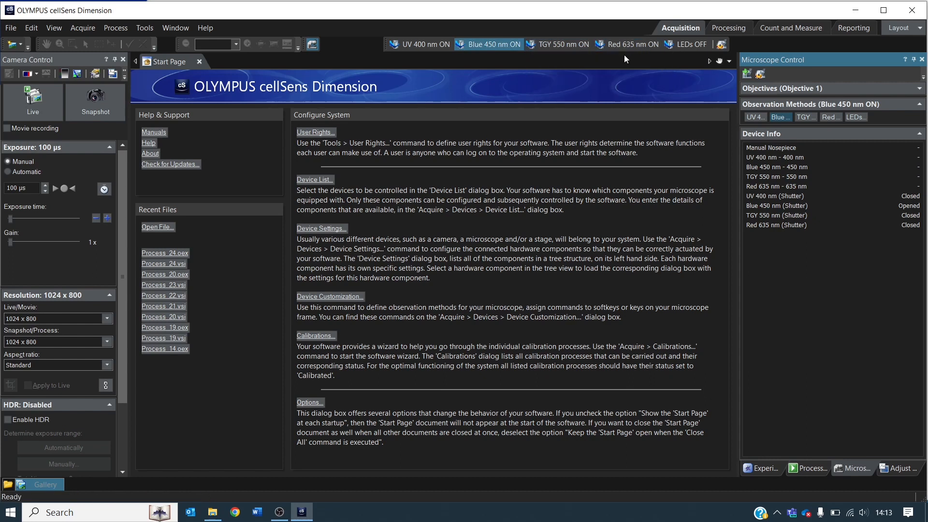
left_click(689, 45)
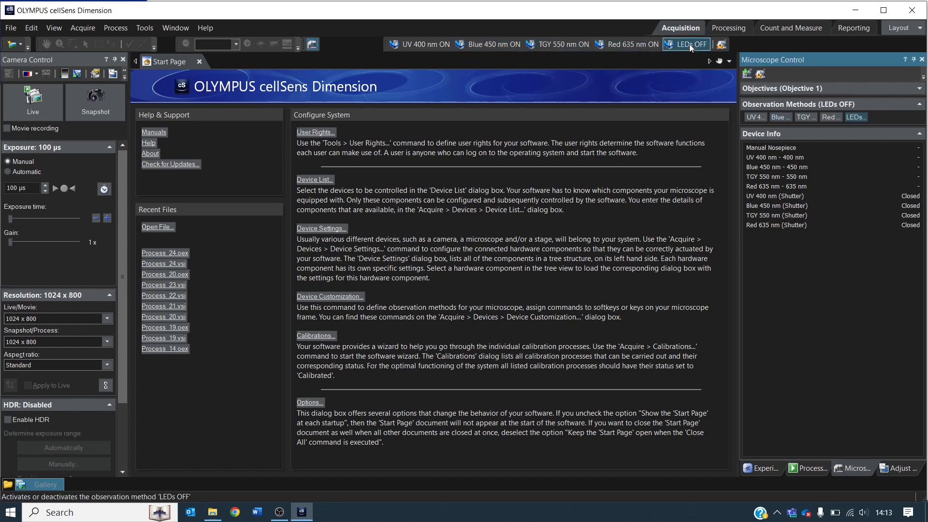
left_click(515, 44)
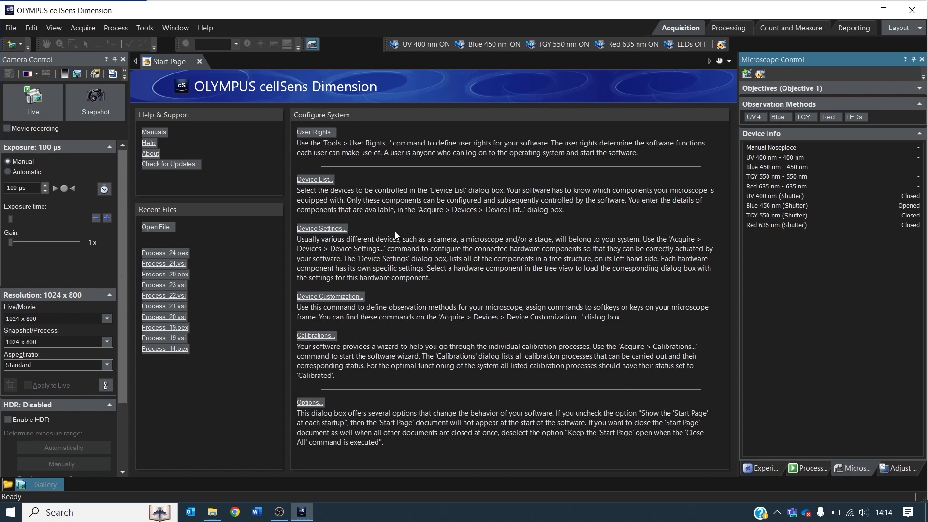
Reopen Device Customization and create an observation method named UV 400 nm Acquisition.
left_click(333, 297)
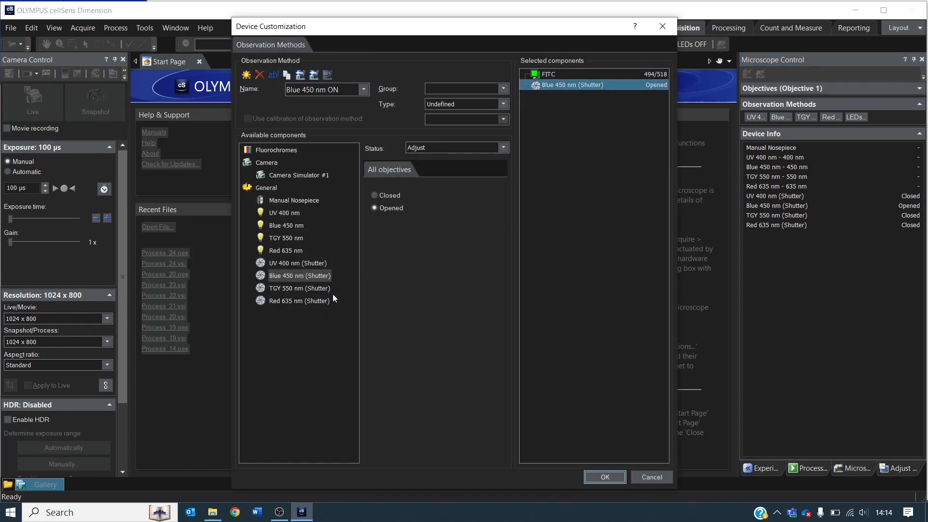
left_click(246, 75)
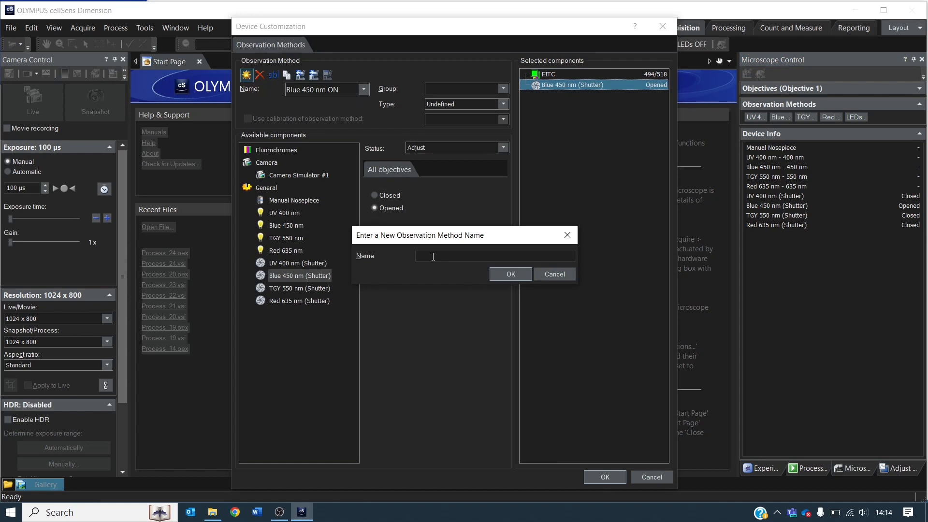
type("UV 400 nm Acquisition")
left_click(513, 274)
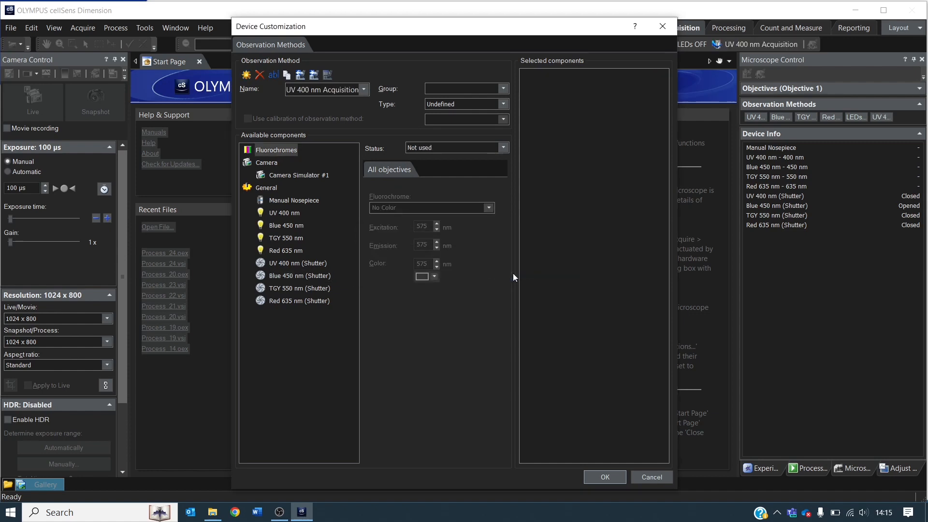
Set fluorochromes to Use in the UV 400 nm Acquisition method and choose DAPI.
left_click(292, 263)
left_click(273, 151)
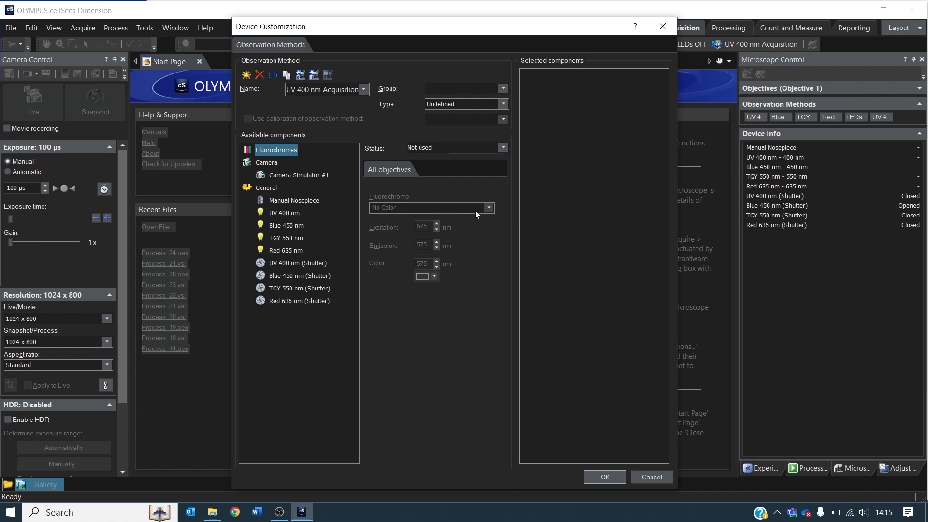
left_click(446, 147)
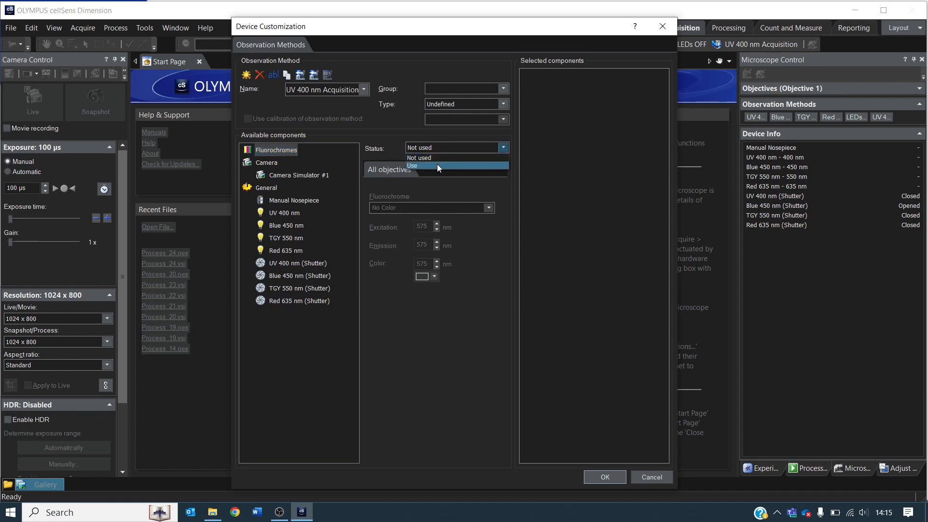
left_click(437, 164)
left_click(410, 209)
type("DAPI")
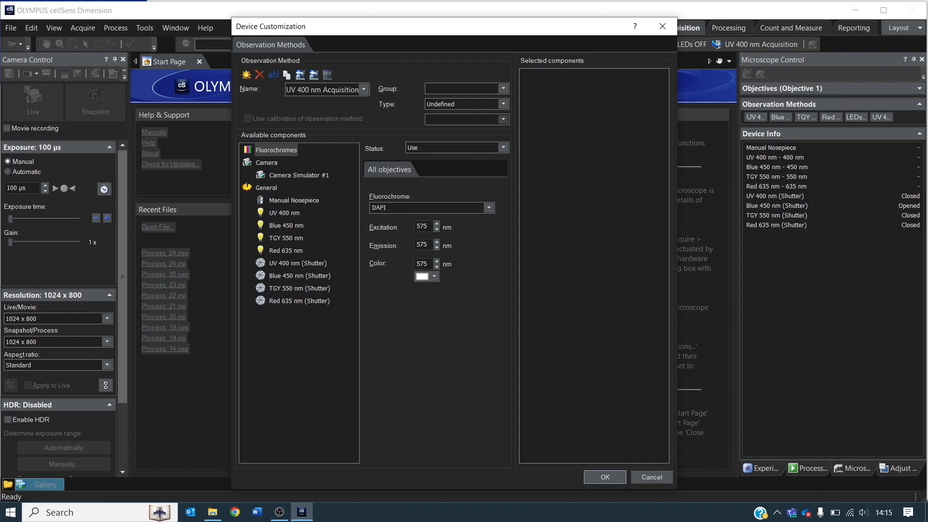
key("Return")
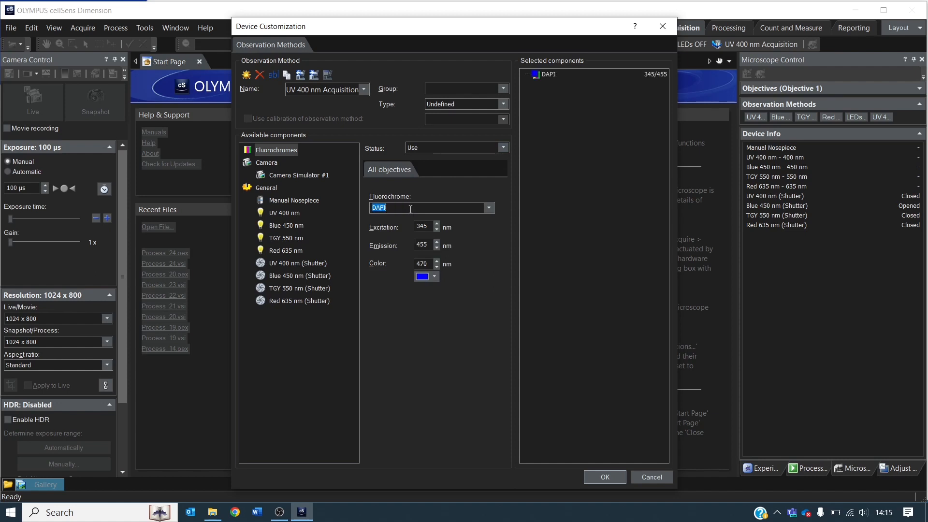
Set the UV 400 nm shutter to Use for acquisition in the UV 400 nm Acquisition method.
left_click(285, 264)
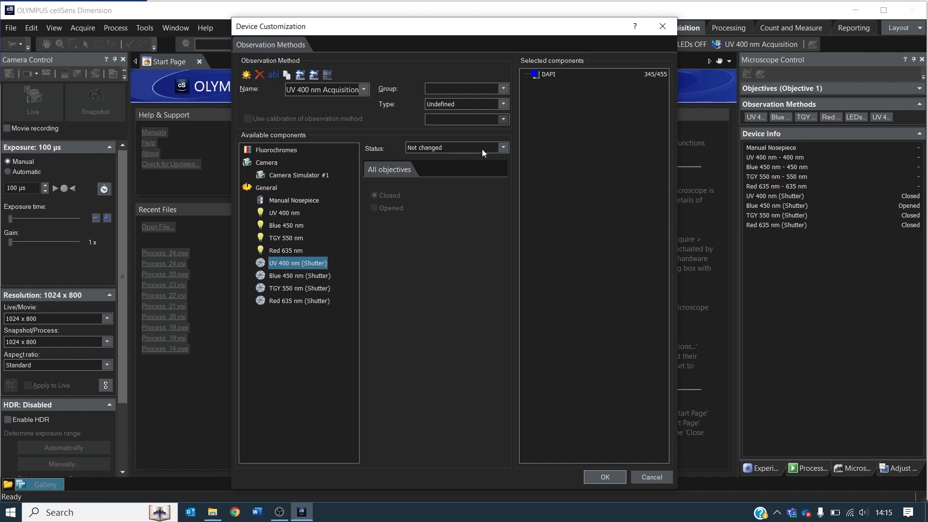
left_click(504, 146)
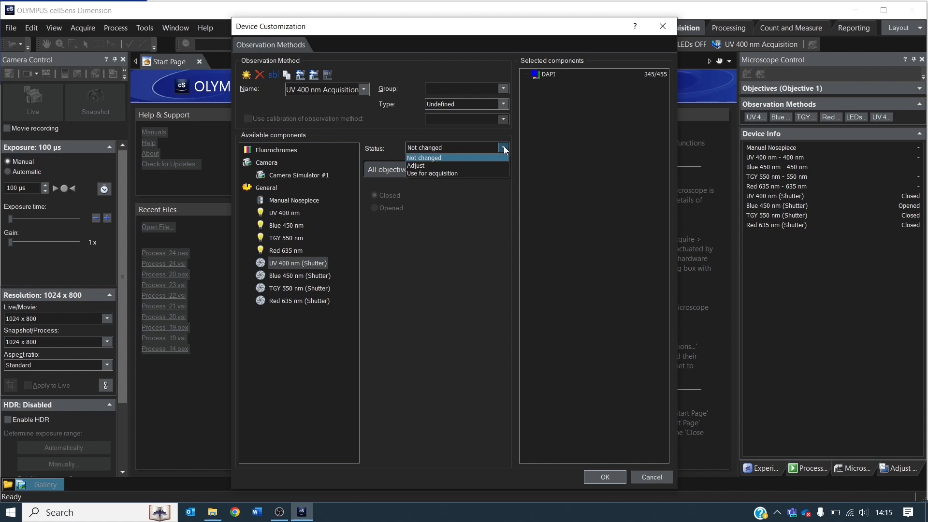
left_click(456, 173)
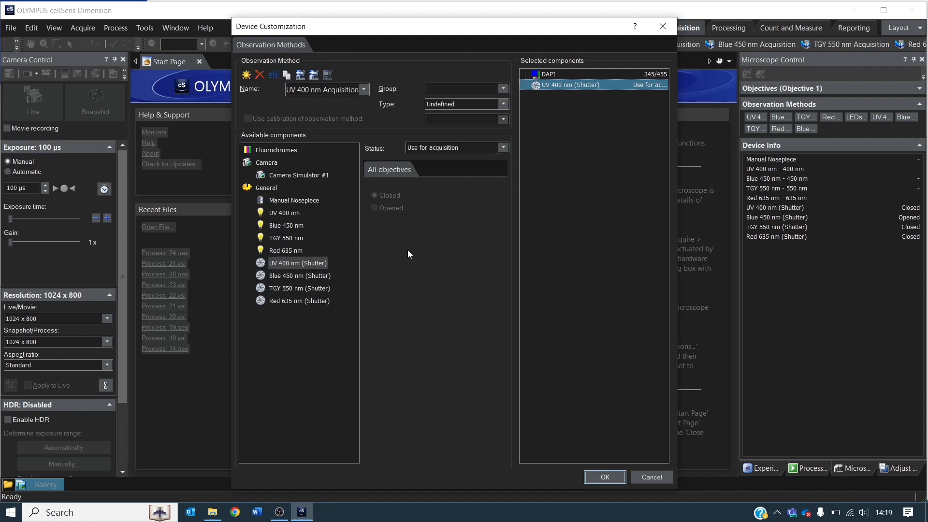
Create an observation method named Blue 450 nm Acquisition, set its fluorochromes to Use and choose FITC.
left_click(246, 74)
type("Blue 450 nm Acquisitio")
type("n")
left_click(510, 275)
left_click(465, 149)
left_click(454, 166)
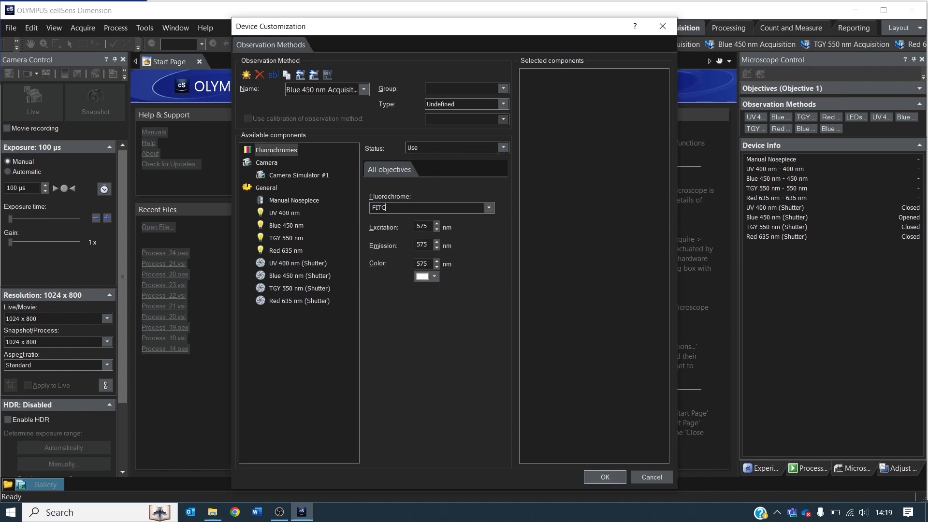
Set the Blue 450 nm shutter to Use for acquisition in the Blue 450 nm Acquisition method.
left_click(299, 276)
left_click(454, 148)
left_click(453, 174)
Create an observation method named TGY 550 nm, set its fluorochromes to Use and choose TRITC.
left_click(247, 76)
type("TGY 550 nm")
left_click(505, 272)
left_click(453, 148)
left_click(449, 166)
left_click_drag(403, 208, 372, 208)
type("TRITC")
key("Return")
Set the TGY 550 nm shutter to Use for acquisition in the TGY 550 nm method.
left_click(298, 289)
left_click(454, 148)
left_click(439, 175)
Create an observation method named Red 635 nm Acquisition, set its fluorochromes to Use and choose Cy5.
left_click(246, 75)
type("Red 635 nm Acquisition")
left_click(512, 277)
left_click(454, 148)
left_click(450, 165)
left_click_drag(371, 208, 413, 208)
type("Cy5")
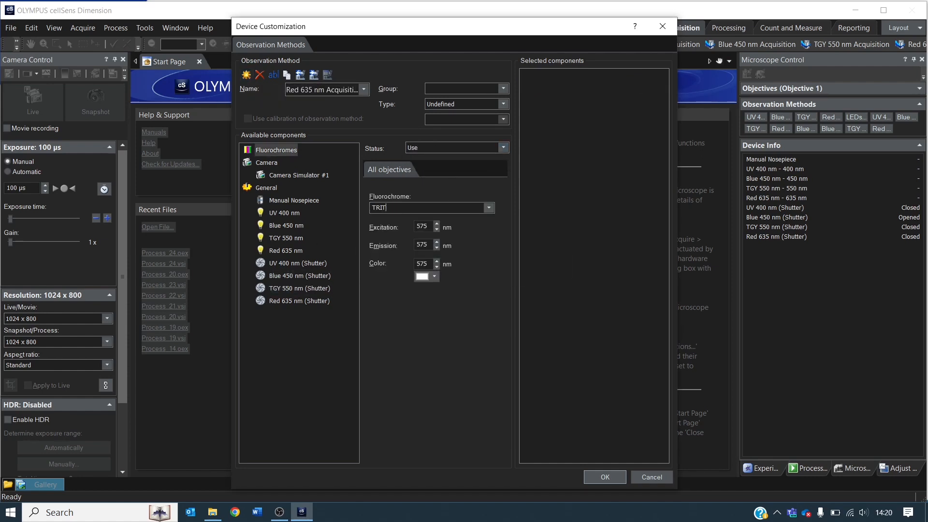
key("Return")
Set the Red 635 nm shutter to Use for acquisition, then accept the device customization and apply the observation method changes.
left_click(299, 300)
left_click(454, 147)
left_click(454, 174)
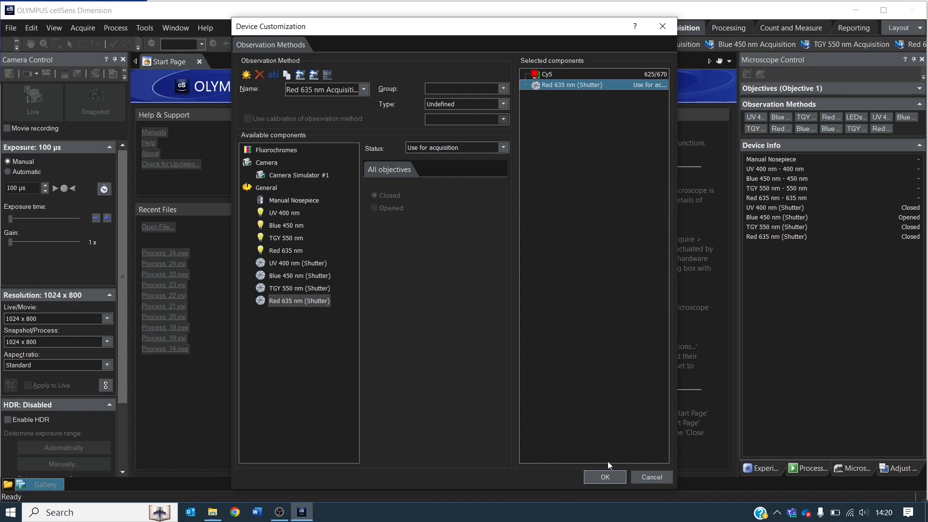
left_click(605, 477)
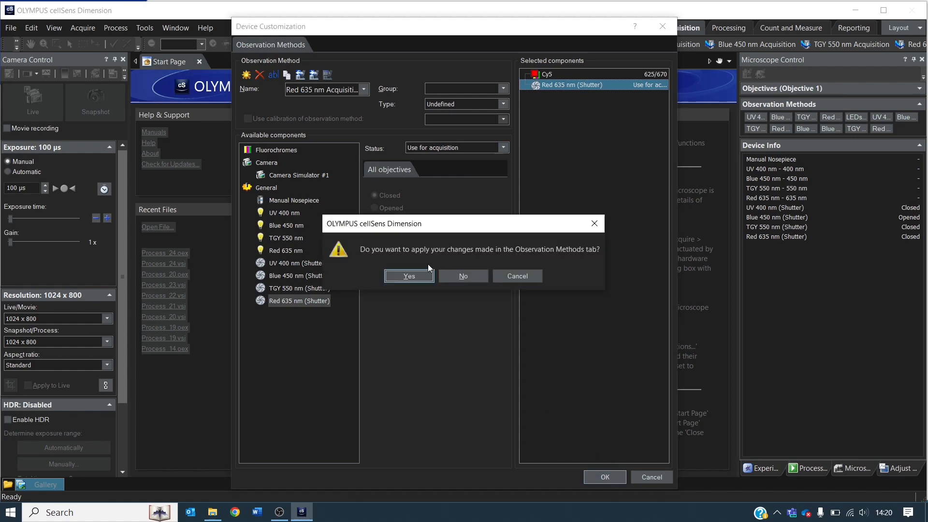
left_click(408, 276)
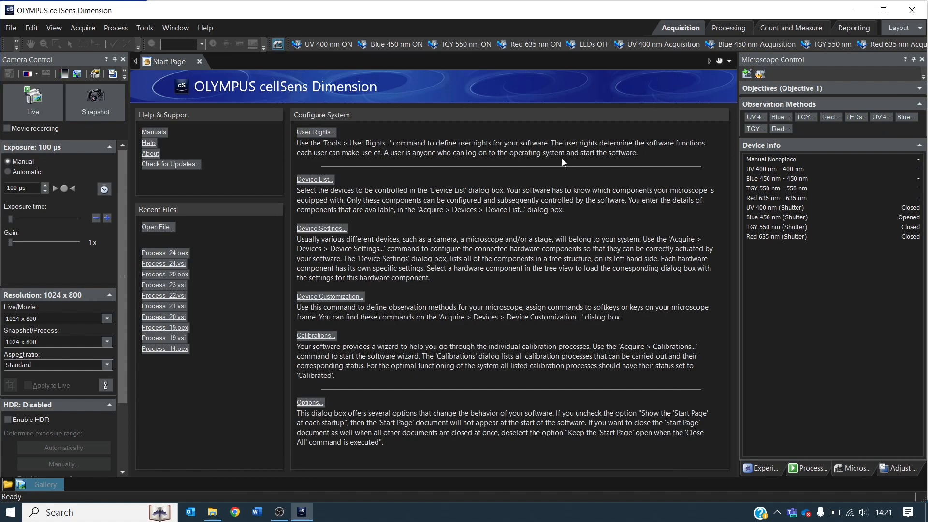
Test the Blue 450 nm Acquisition method in live view, then stop the live image.
left_click(42, 100)
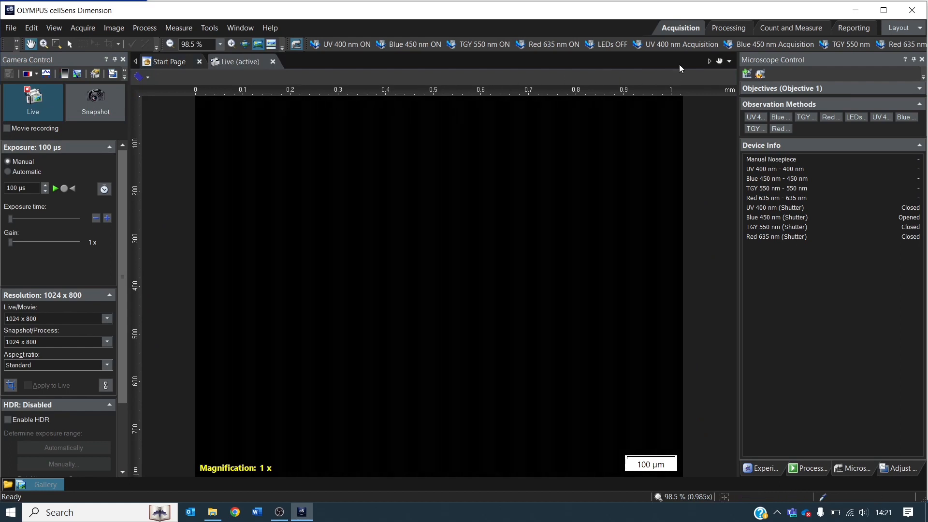
left_click(760, 45)
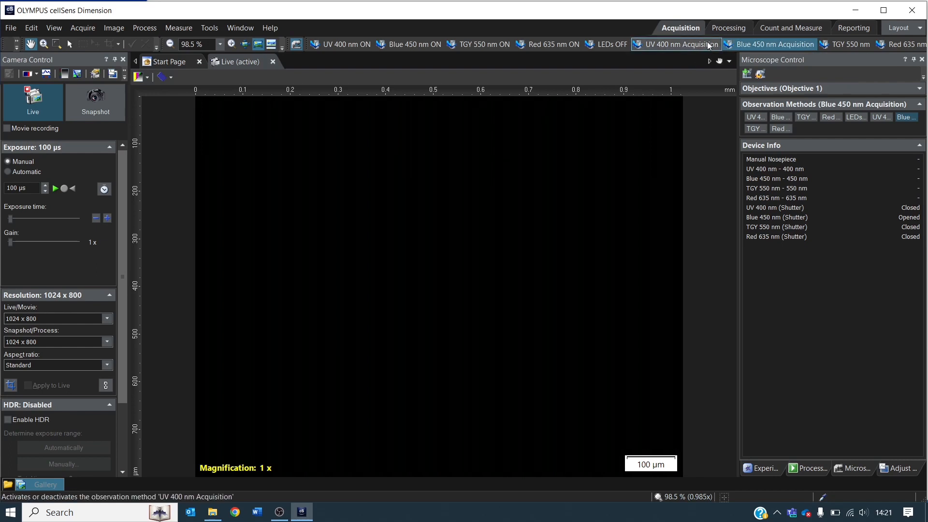
left_click(771, 44)
left_click(39, 105)
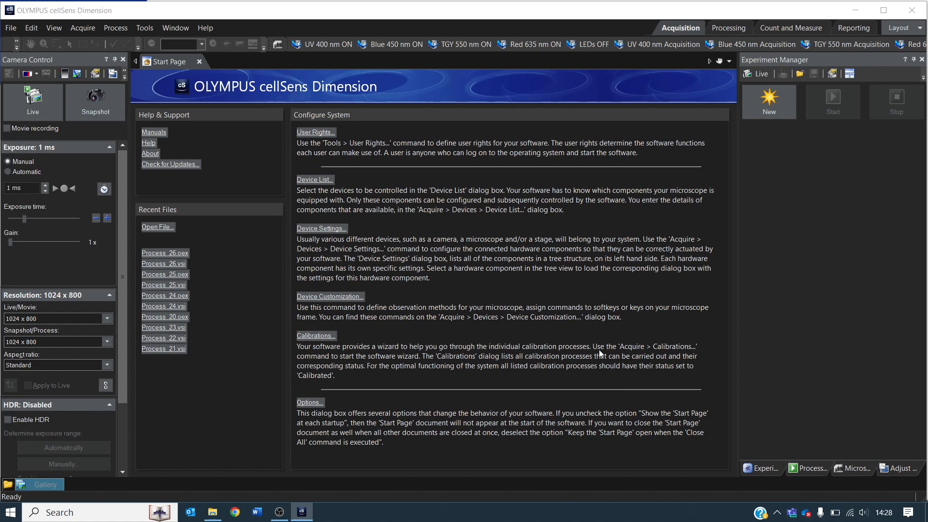
Create a new experiment in the Experiment Manager and place a UV 400 nm Acquisition command in it.
left_click(768, 469)
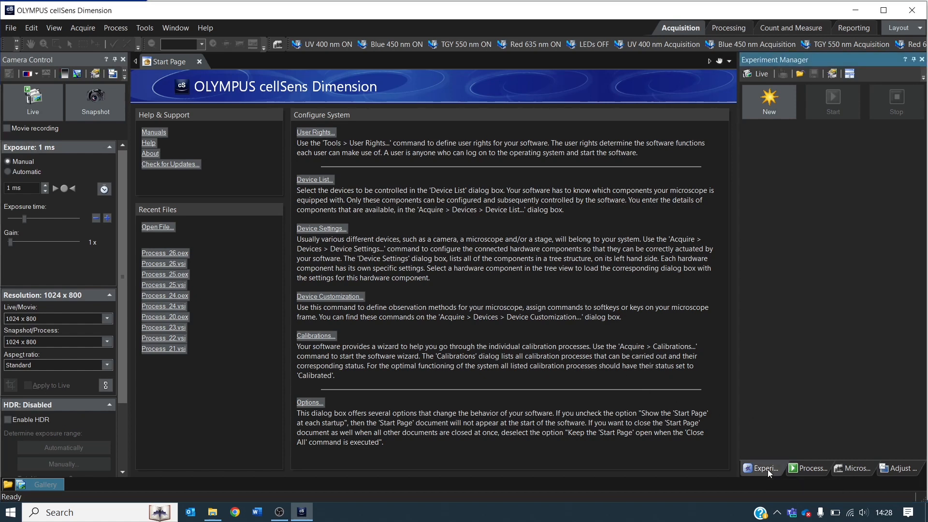
left_click(779, 100)
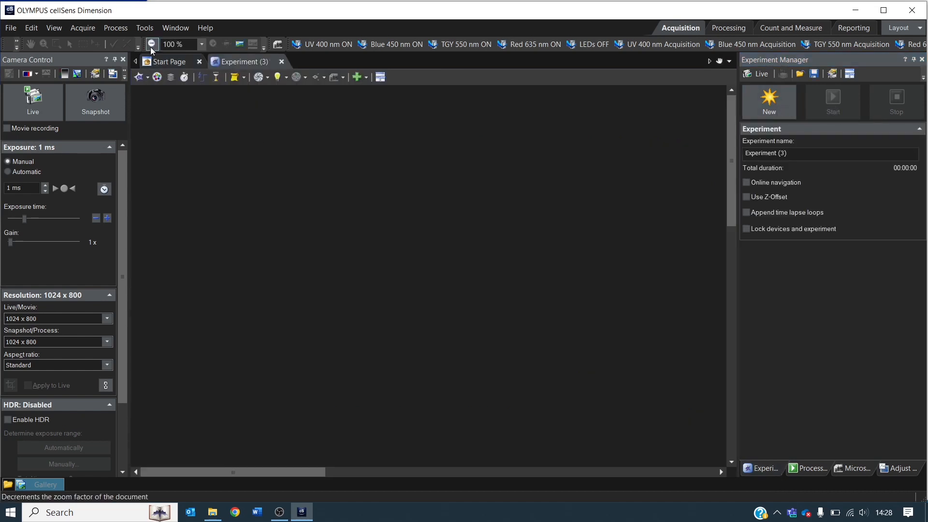
left_click(151, 79)
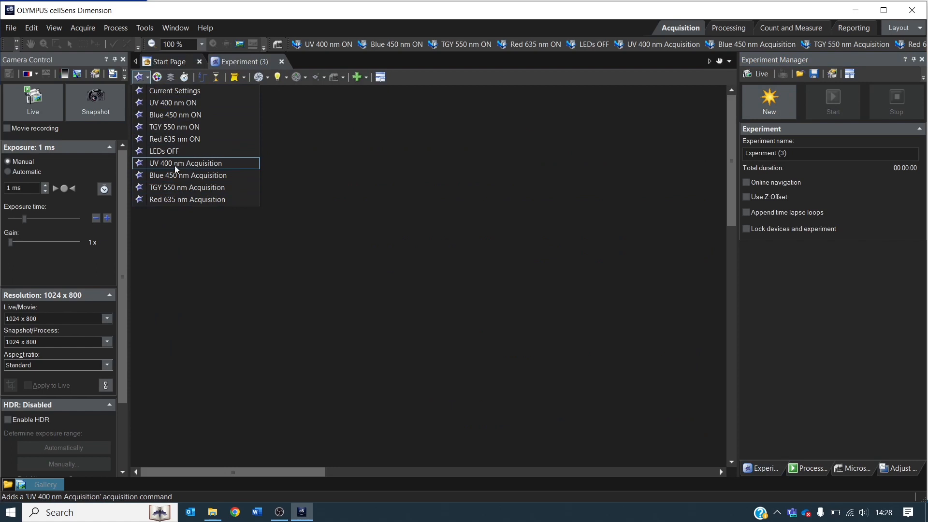
left_click_drag(170, 166, 211, 185)
Add a Blue 450 nm Acquisition command after the UV 400 nm Acquisition in the experiment.
left_click(148, 78)
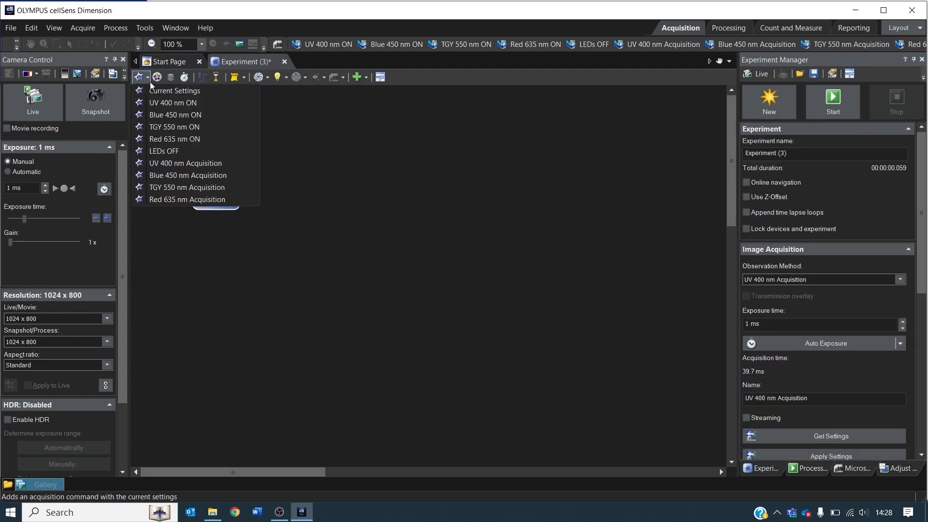
left_click(191, 176)
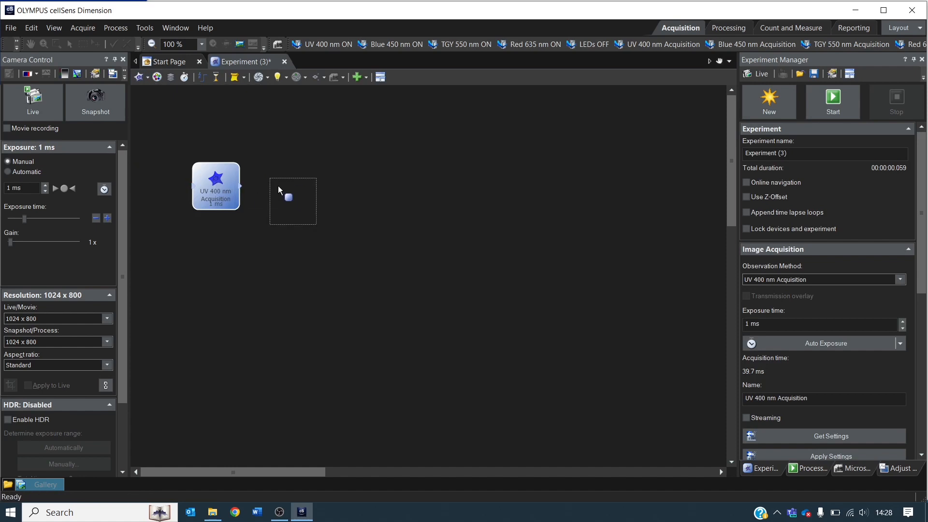
left_click(268, 178)
left_click_drag(269, 178, 300, 179)
Add TGY 550 nm Acquisition and Red 635 nm Acquisition commands in sequence after the Blue 450 nm one.
left_click(147, 79)
left_click(192, 188)
left_click(363, 183)
left_click(148, 78)
left_click(192, 200)
left_click(419, 181)
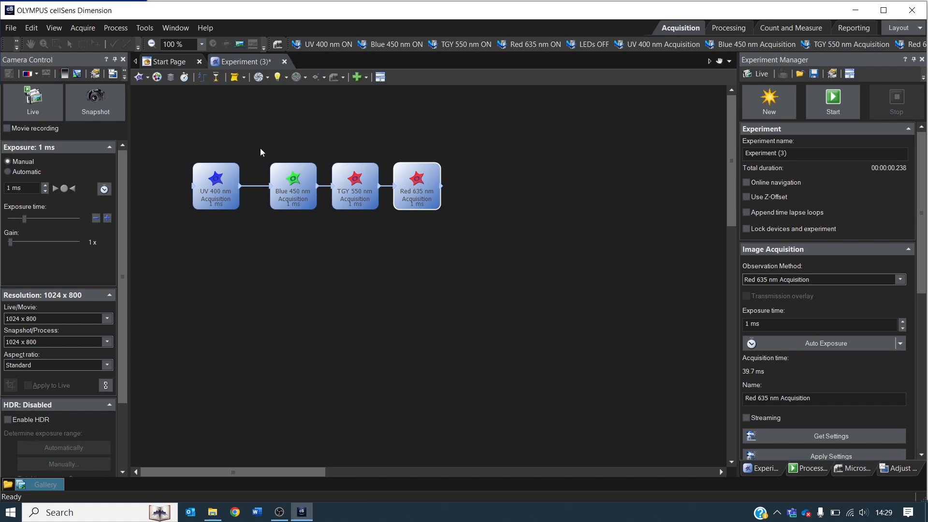
Enclose the four acquisition commands in a multichannel group.
left_click(157, 77)
left_click_drag(177, 132, 490, 248)
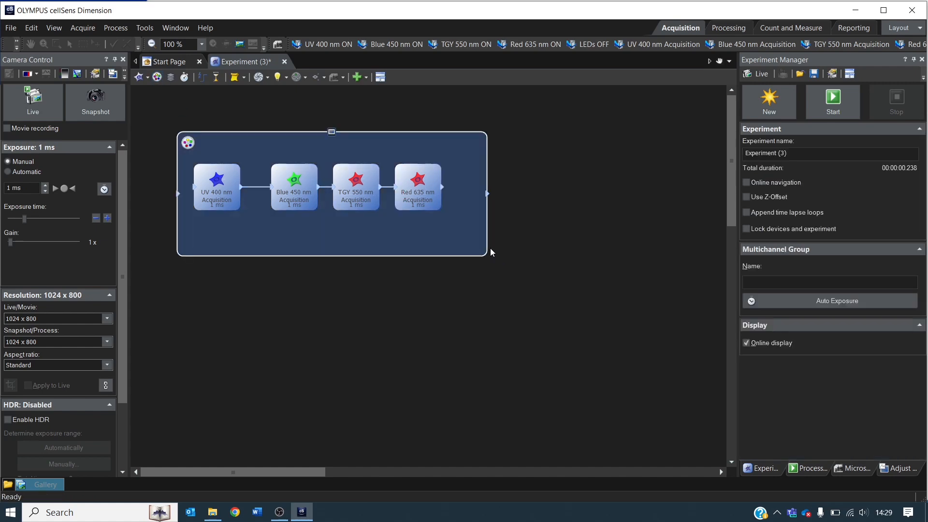
Enclose the multichannel group in a time lapse loop and start the experiment.
left_click(186, 78)
left_click_drag(162, 114, 523, 280)
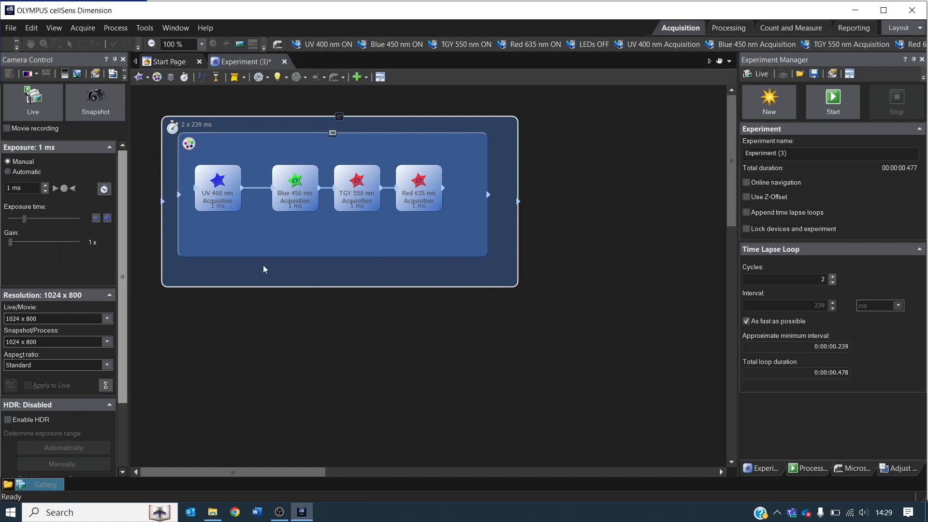
left_click(843, 101)
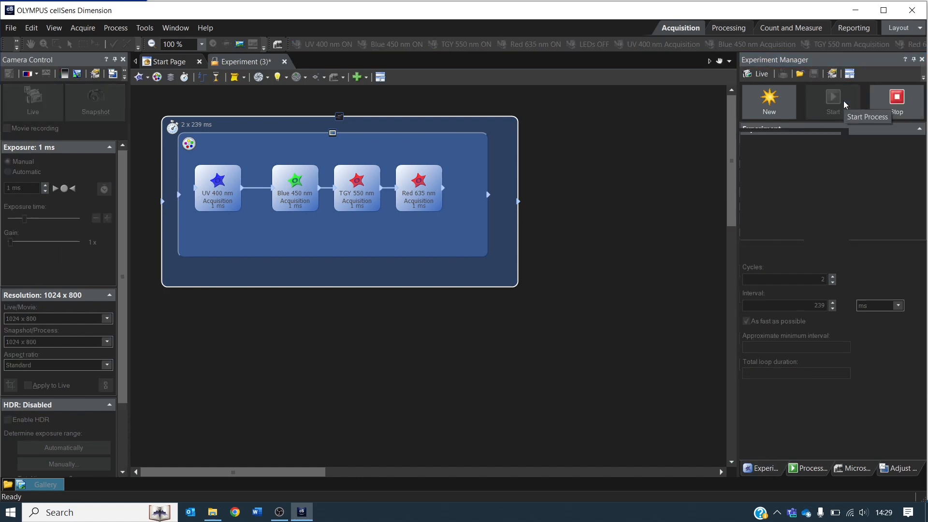